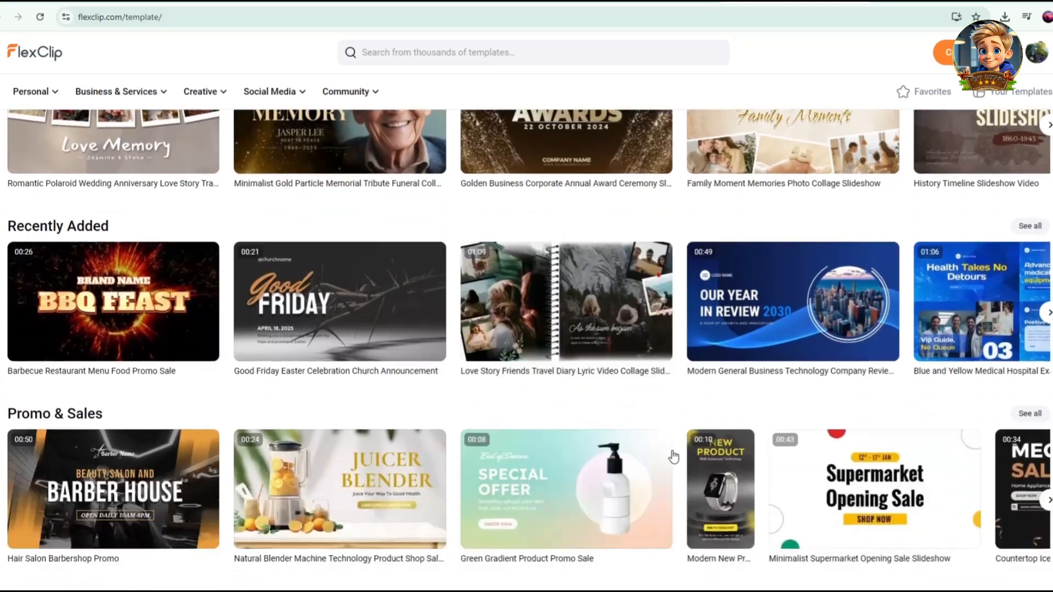
scroll(673, 456, down, 3)
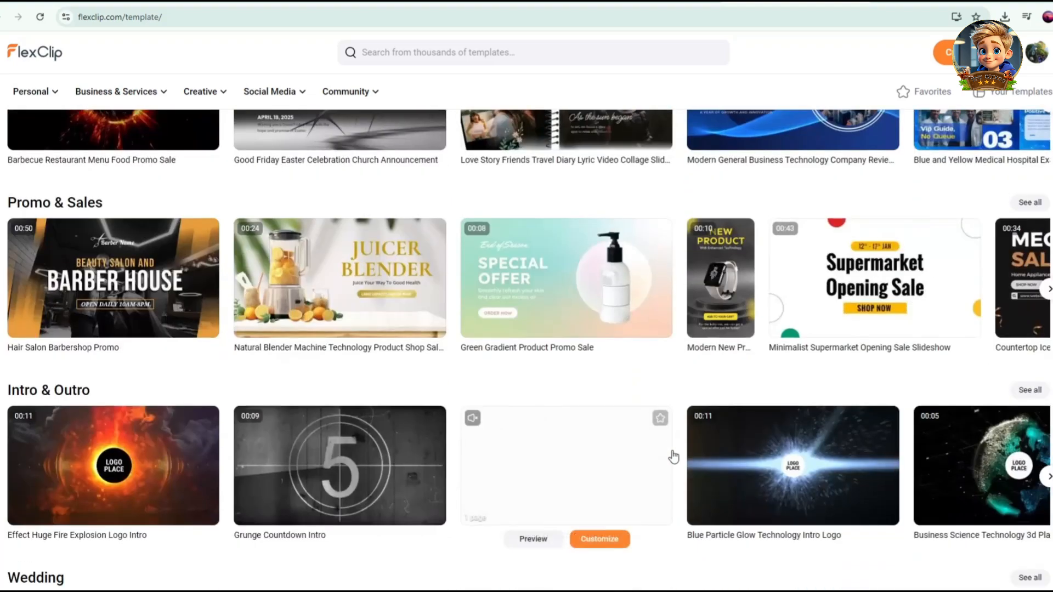
scroll(672, 457, down, 3)
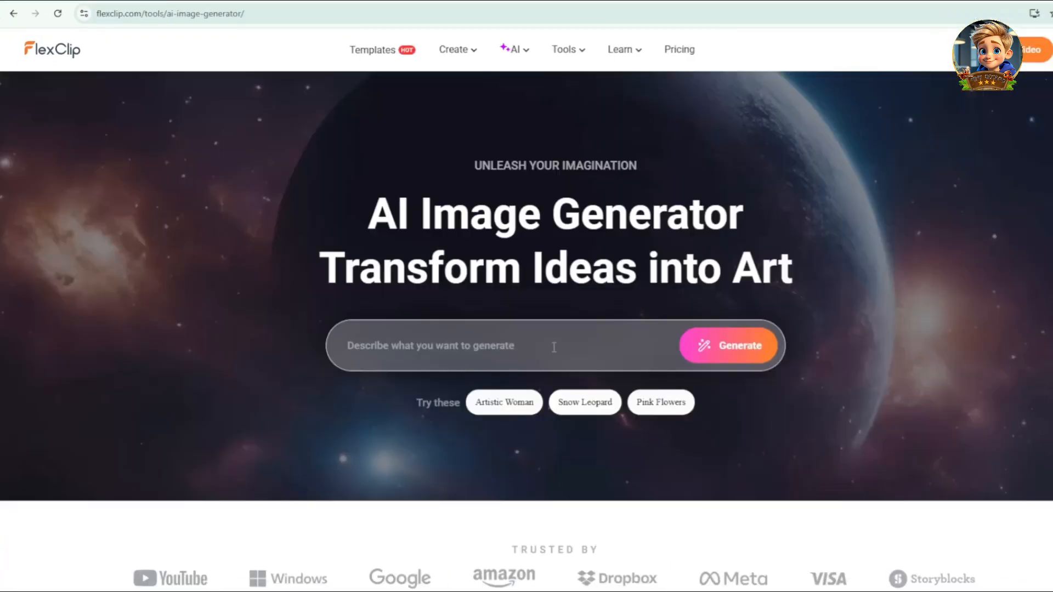
Submit the prepared prompt for a beautiful 3D Pixar-style fairy standing in an enchanted twilight forest to the AI image generator
key(ctrl+v)
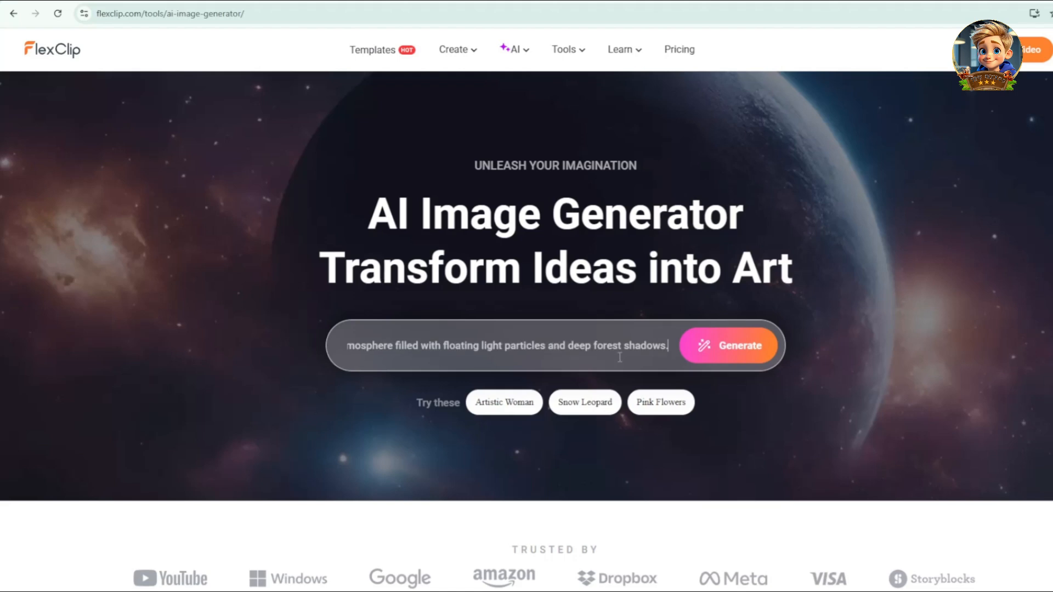
mouse_move(667, 350)
mouse_down()
mouse_move(298, 348)
mouse_move(671, 348)
mouse_up()
click(394, 346)
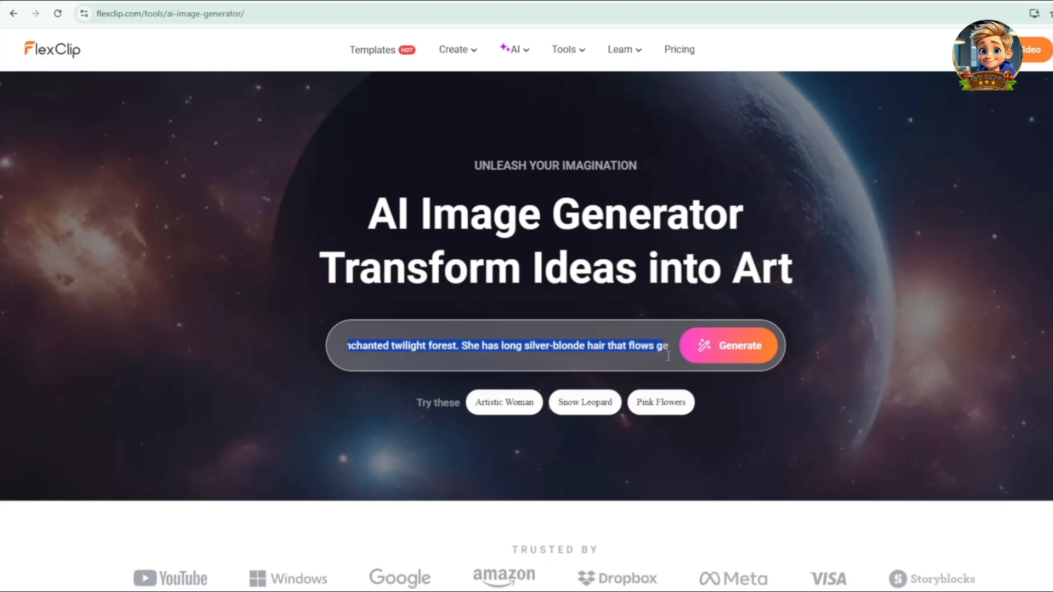
click(748, 352)
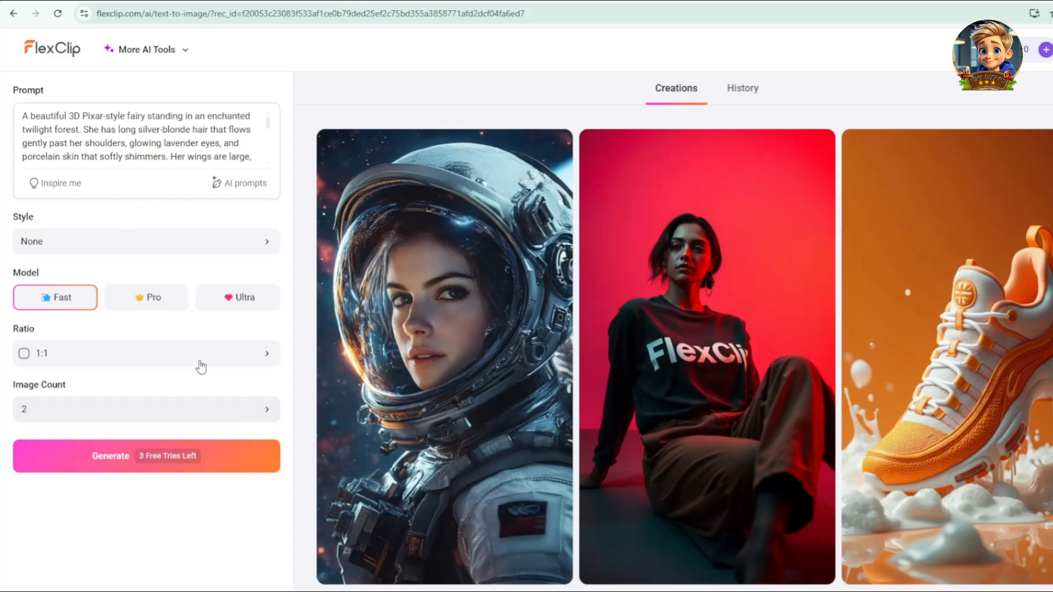
Set the image style to Rococo from the Vintage styles
click(266, 242)
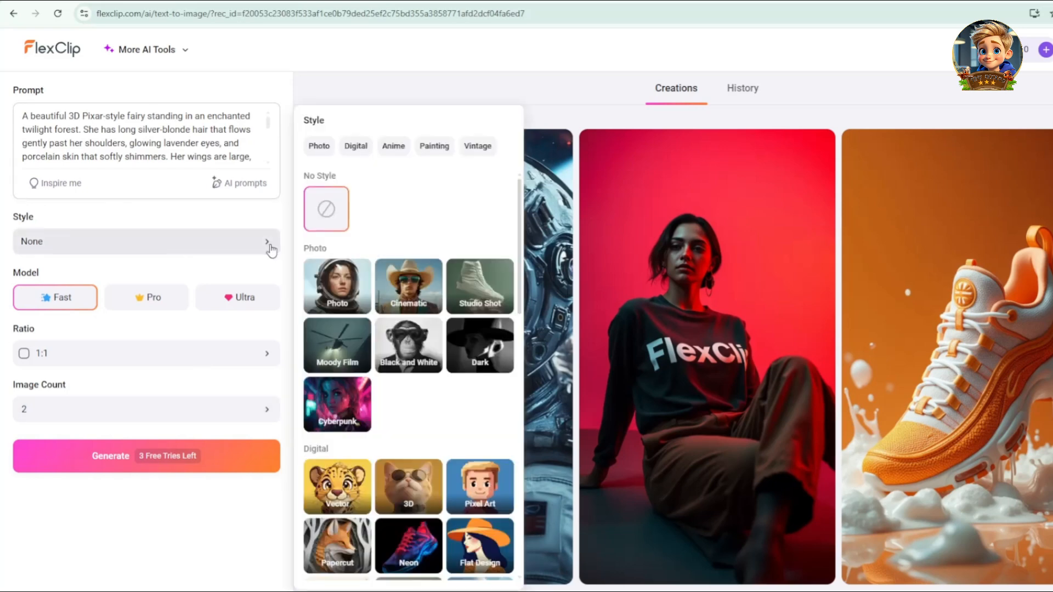
scroll(398, 377, down, 10)
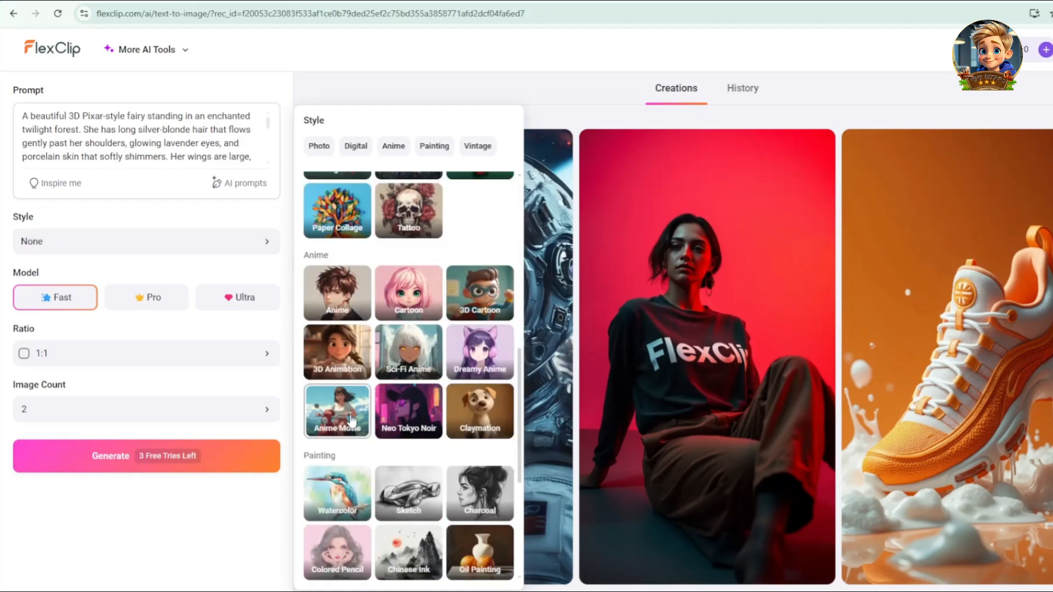
scroll(481, 357, down, 4)
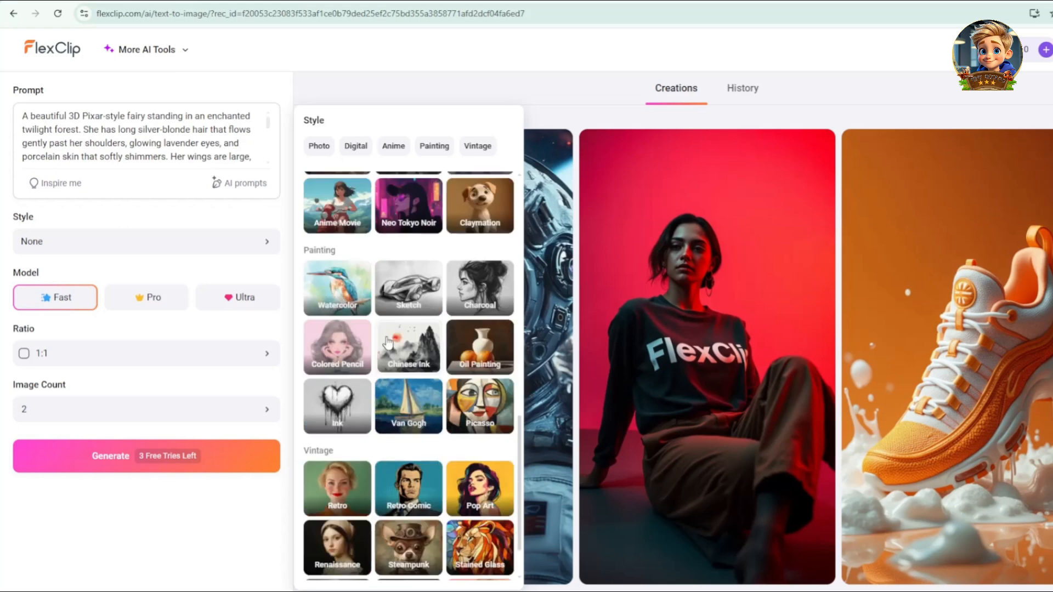
scroll(485, 385, down, 1)
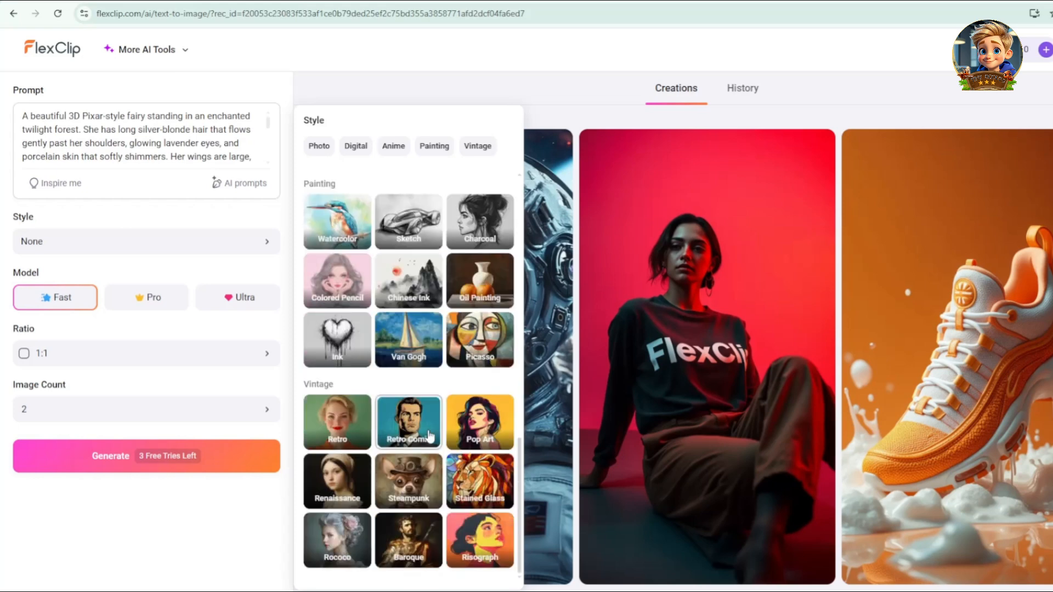
click(337, 540)
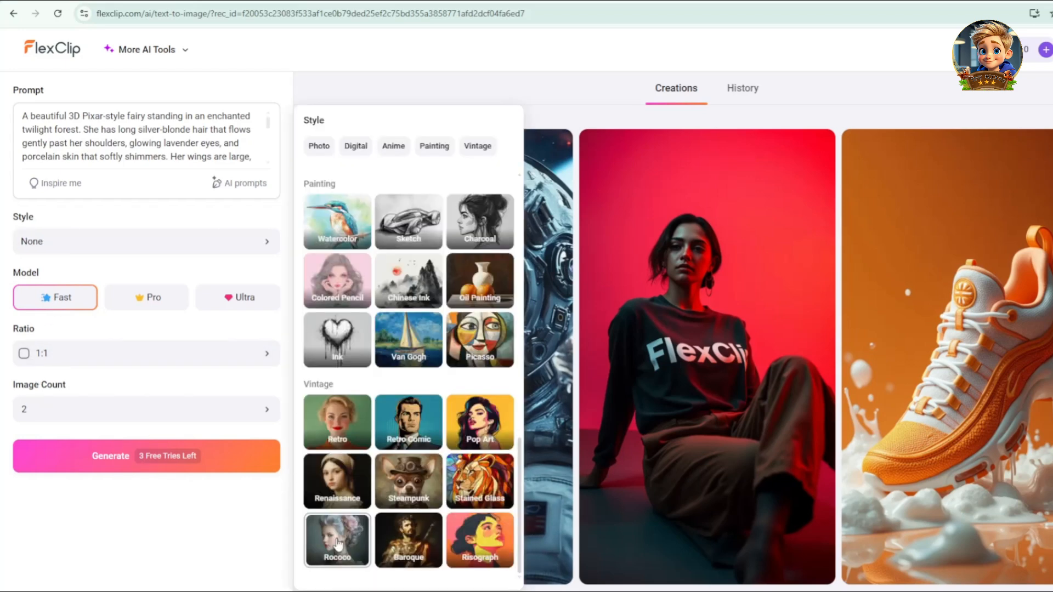
click(336, 542)
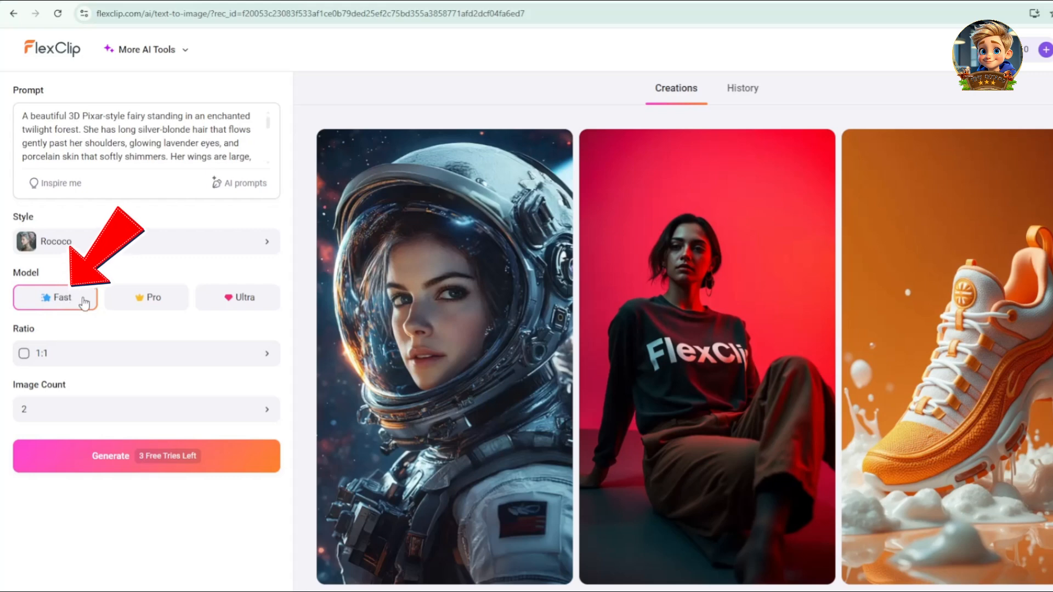
Set the image ratio to 16:9 and generate the fairy images
click(265, 354)
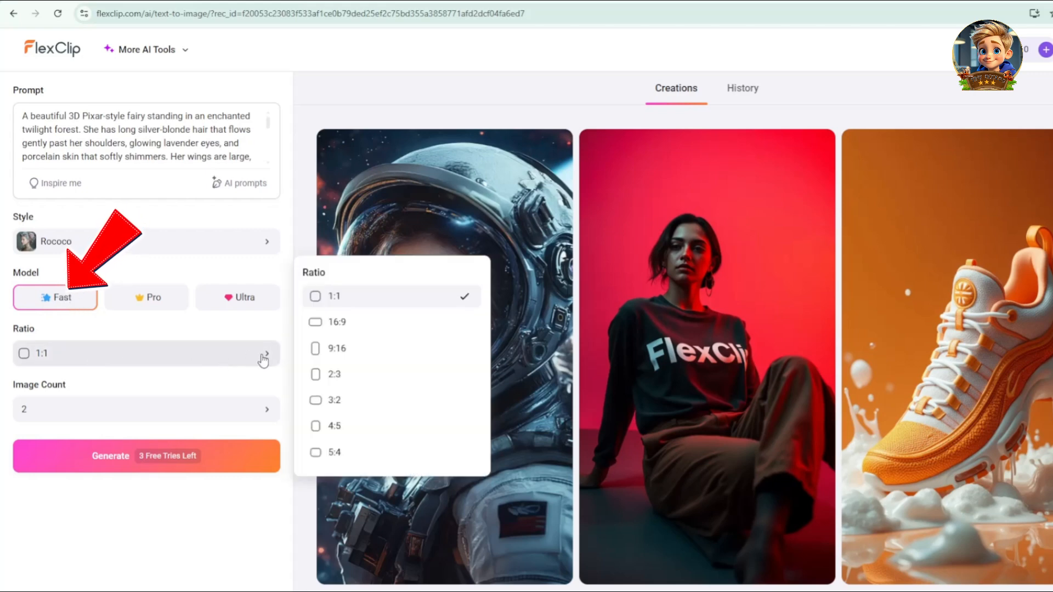
click(338, 322)
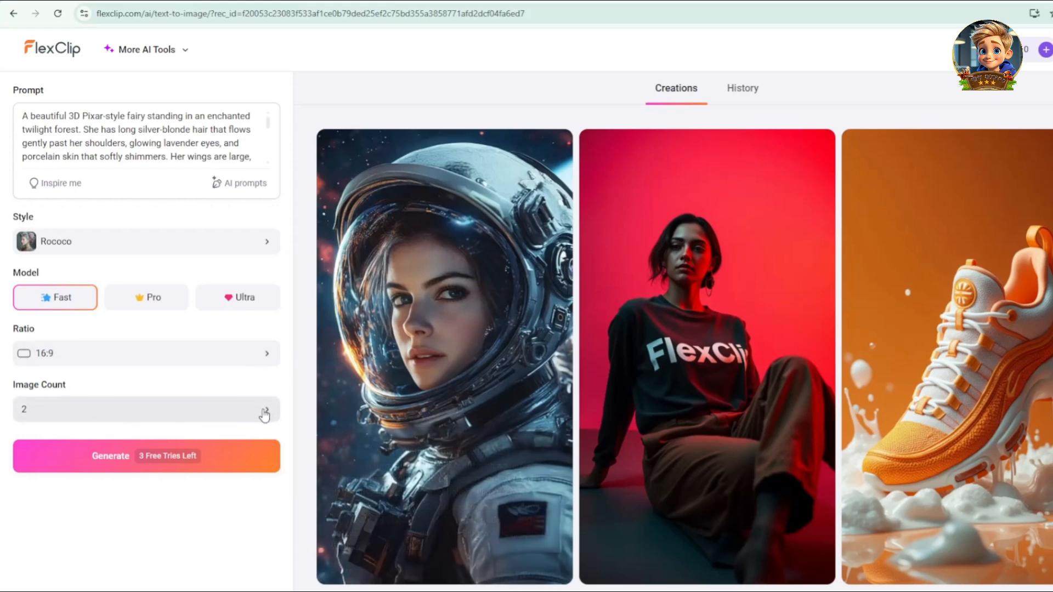
click(173, 458)
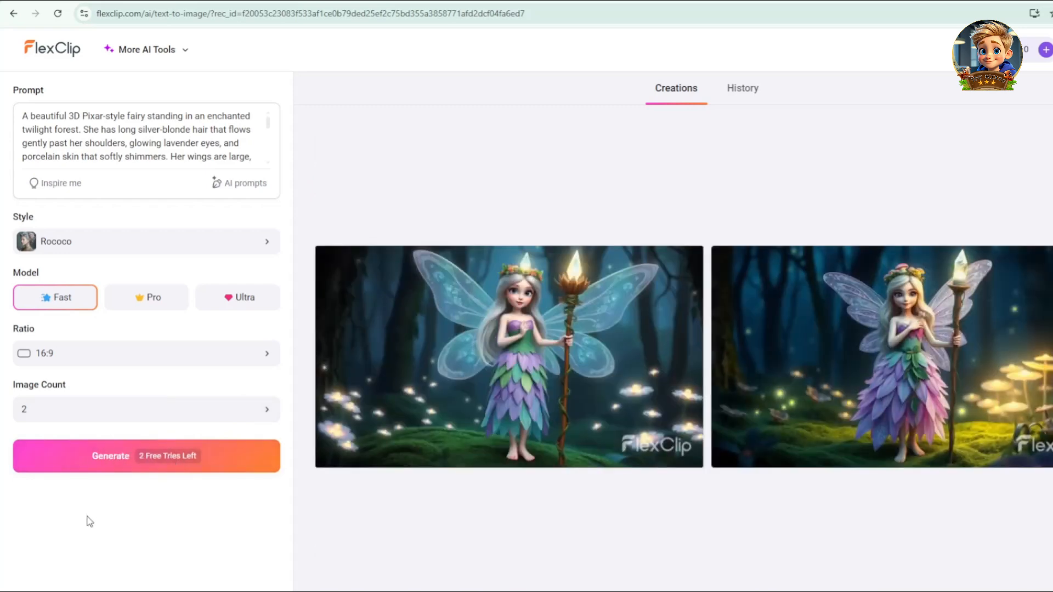
Add "near the river" after "twilight forest" in the prompt and generate the images again
click(80, 127)
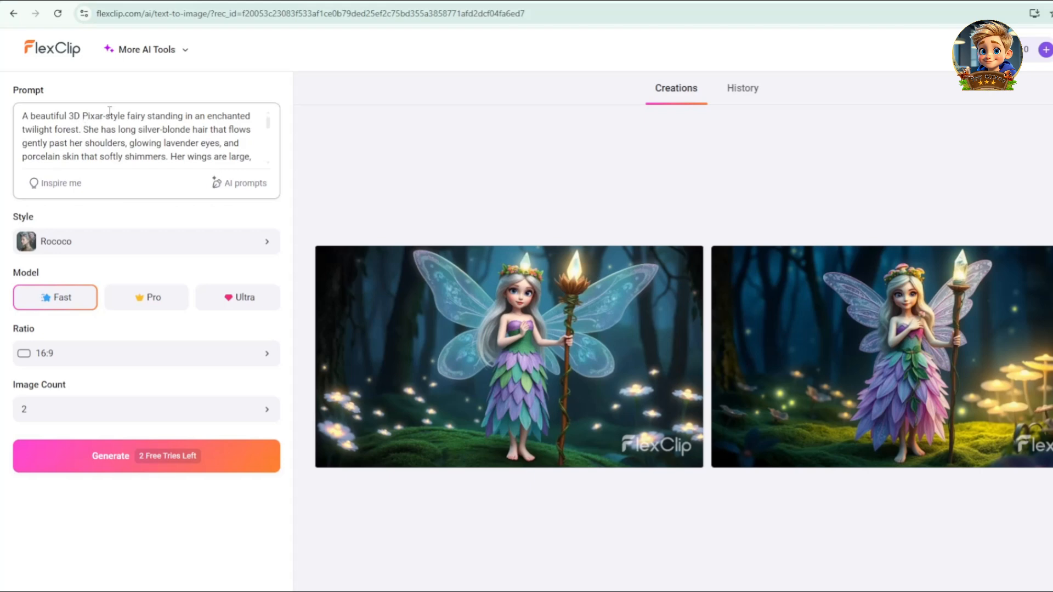
text(near)
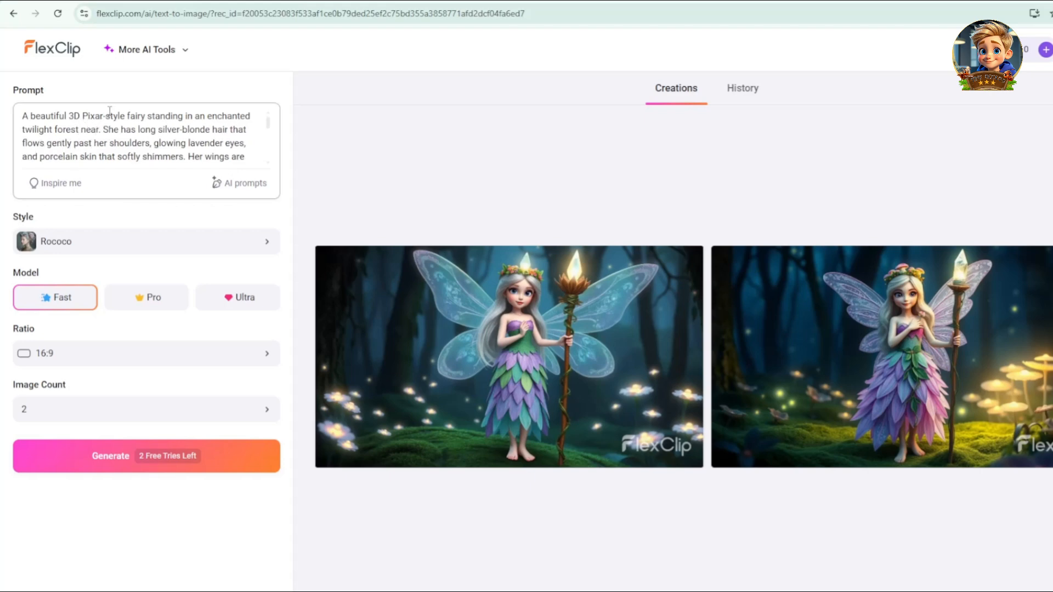
text( the river)
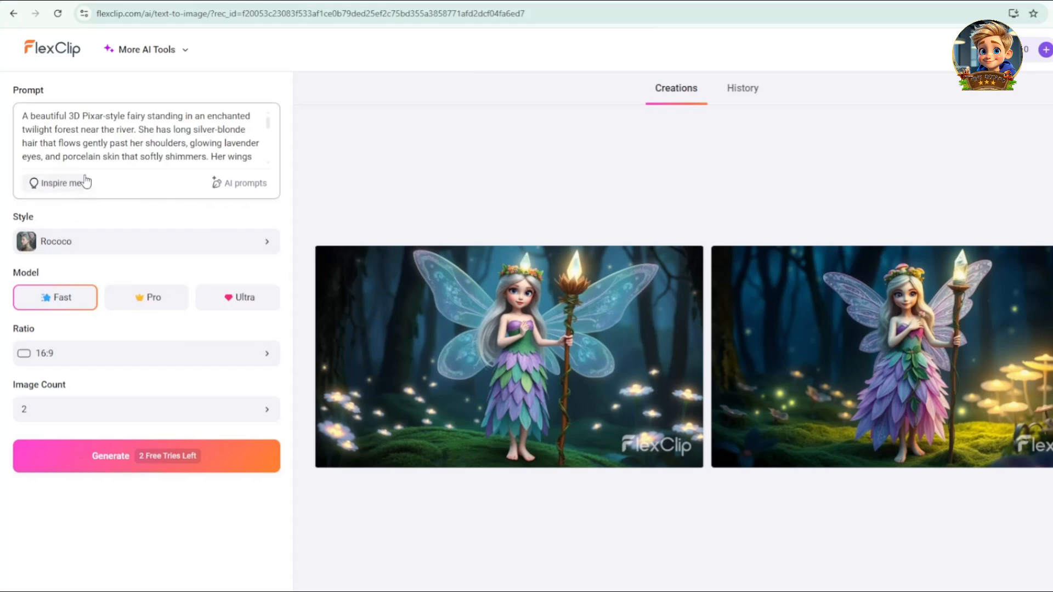
click(167, 463)
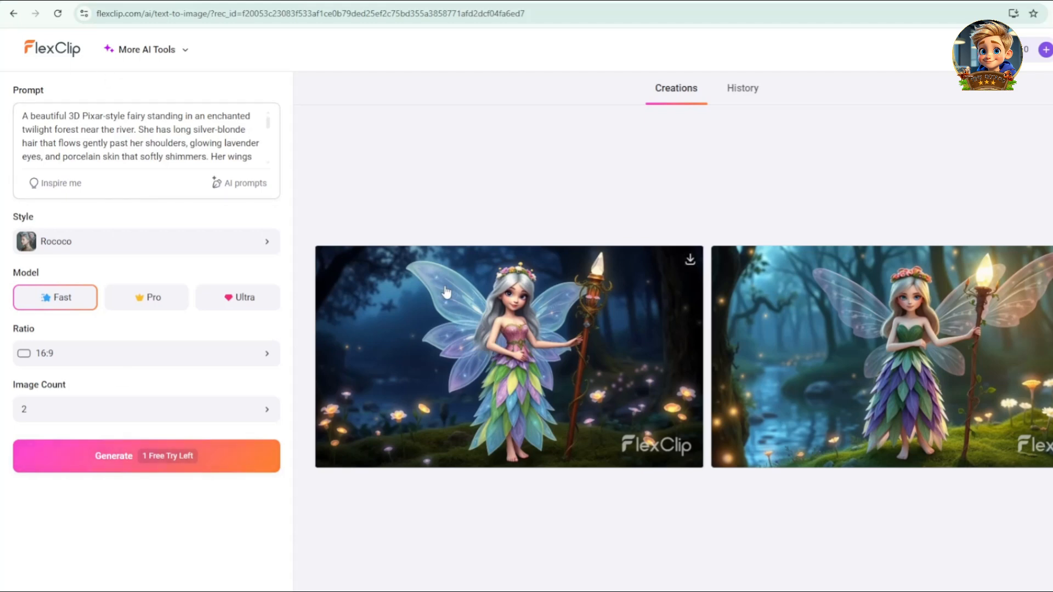
End the prompt with "She is holding a owl in her hand.", generate new images and download the first one
scroll(172, 165, down, 5)
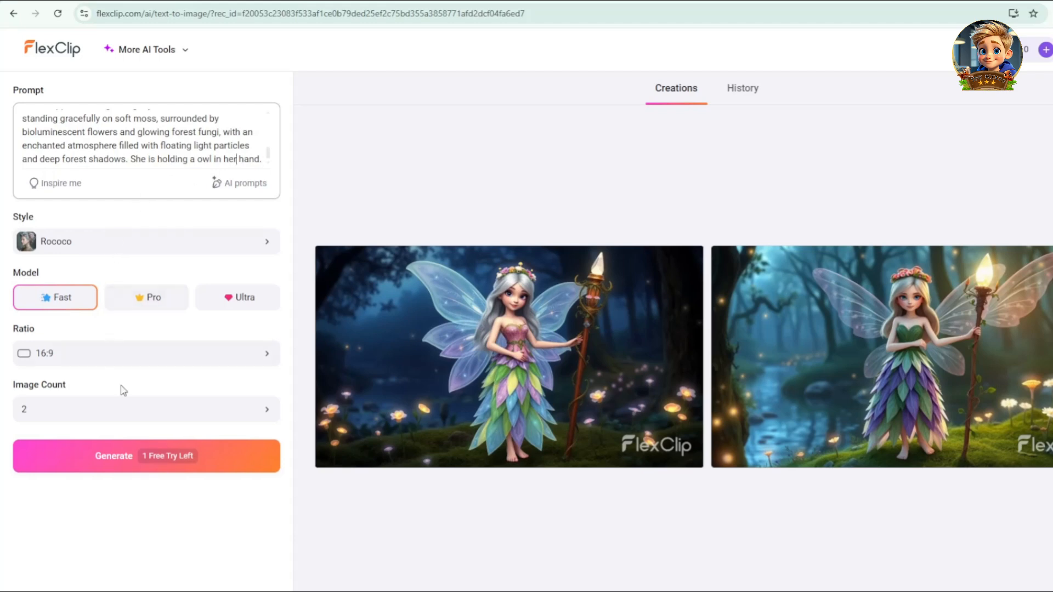
click(155, 460)
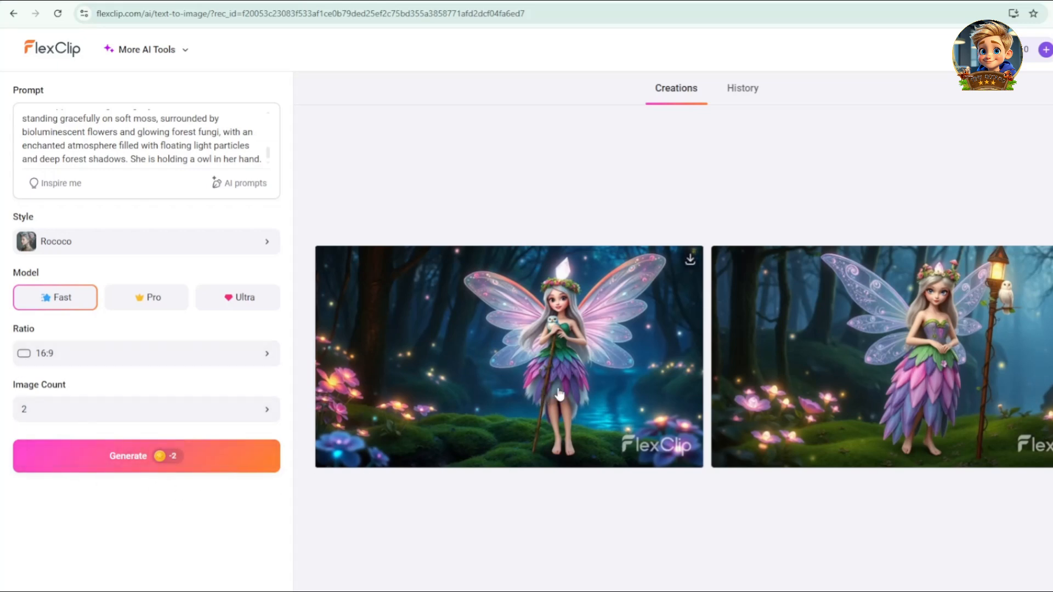
click(691, 261)
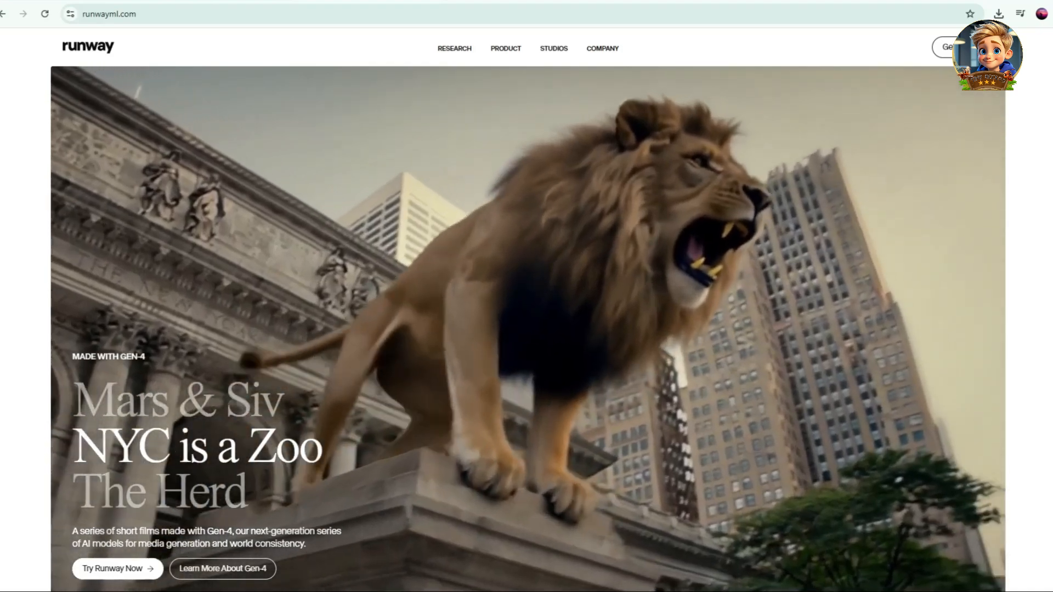
Switch to the Runway website, look through its Gen-4 short films and enter the app
scroll(365, 321, down, 10)
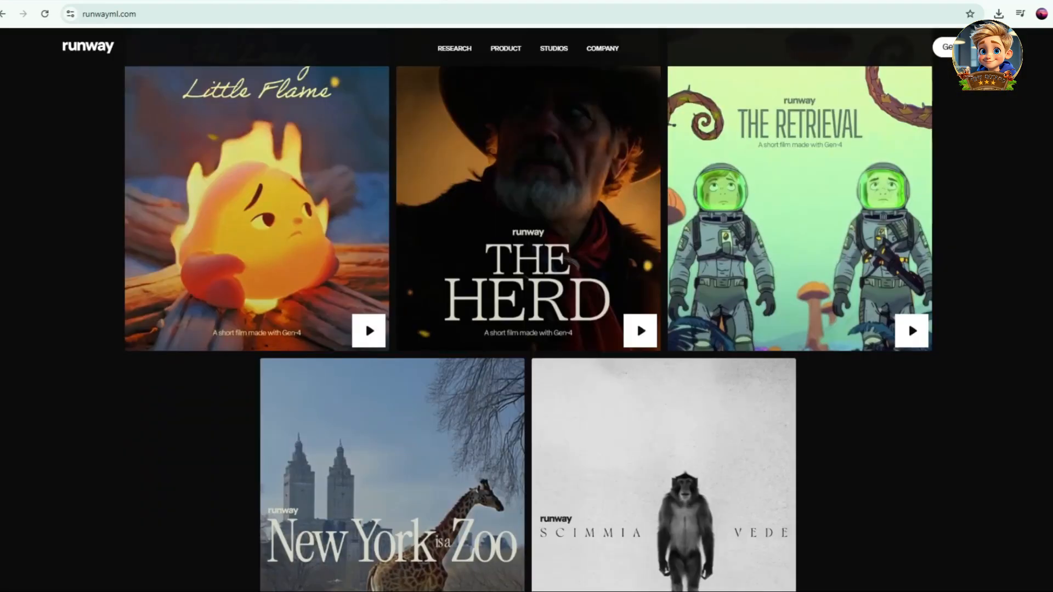
scroll(526, 329, down, 4)
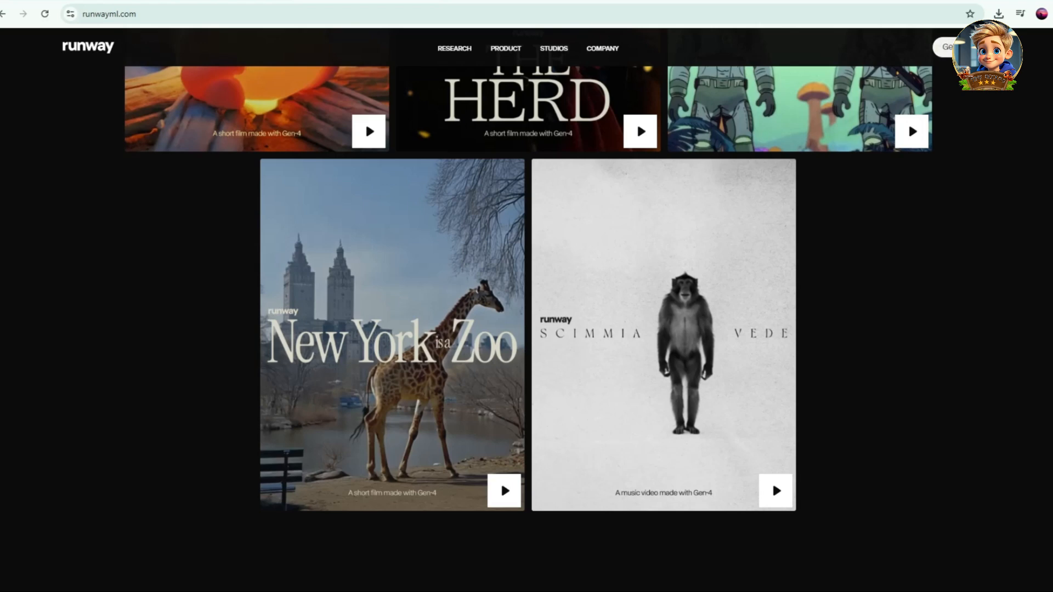
click(964, 47)
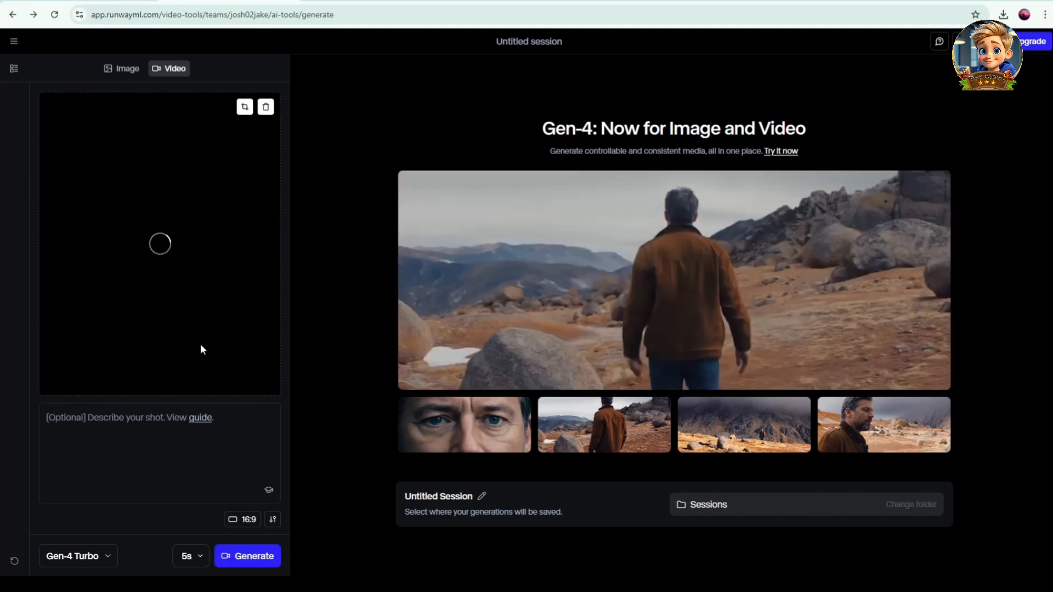
Describe the shot as "The fairy flap her wings, then singing while flying around .", generate the video from the fairy image and play it
click(130, 426)
text(The fairy)
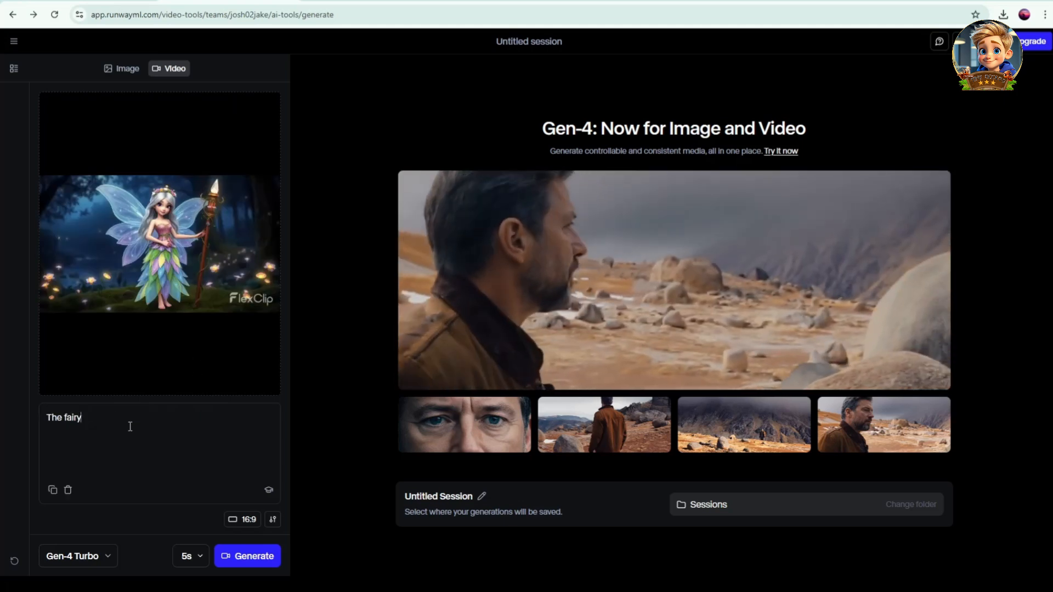
text( flap er wings)
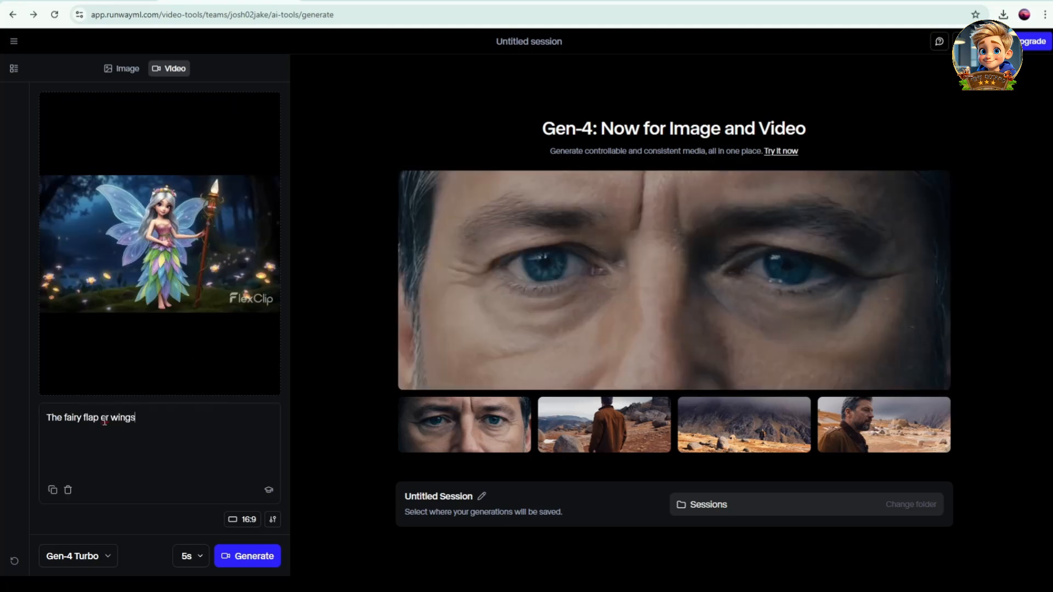
click(104, 422)
text(h)
click(166, 418)
text(,)
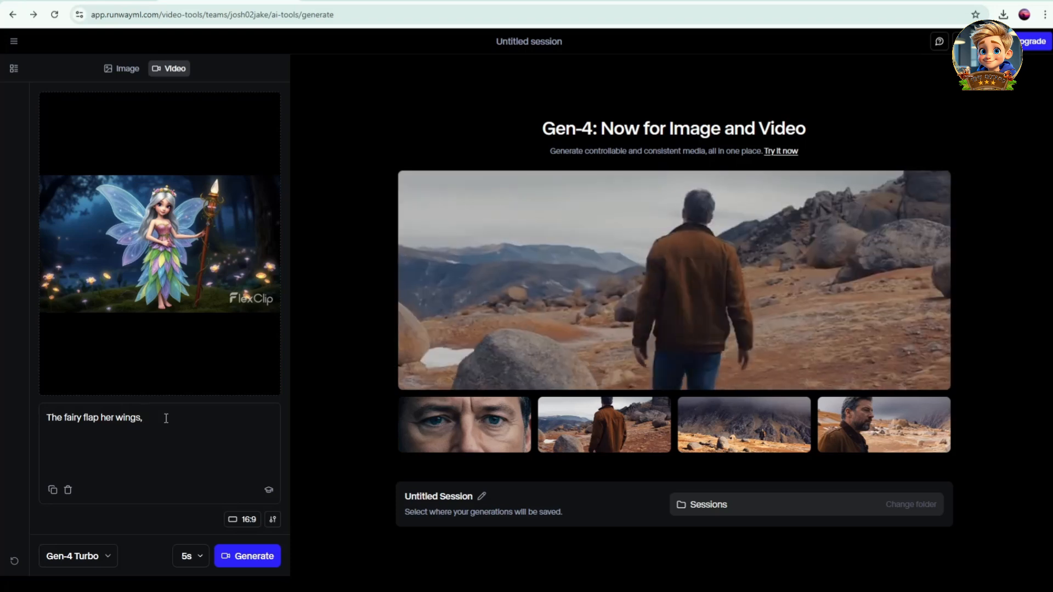
text( then singing while )
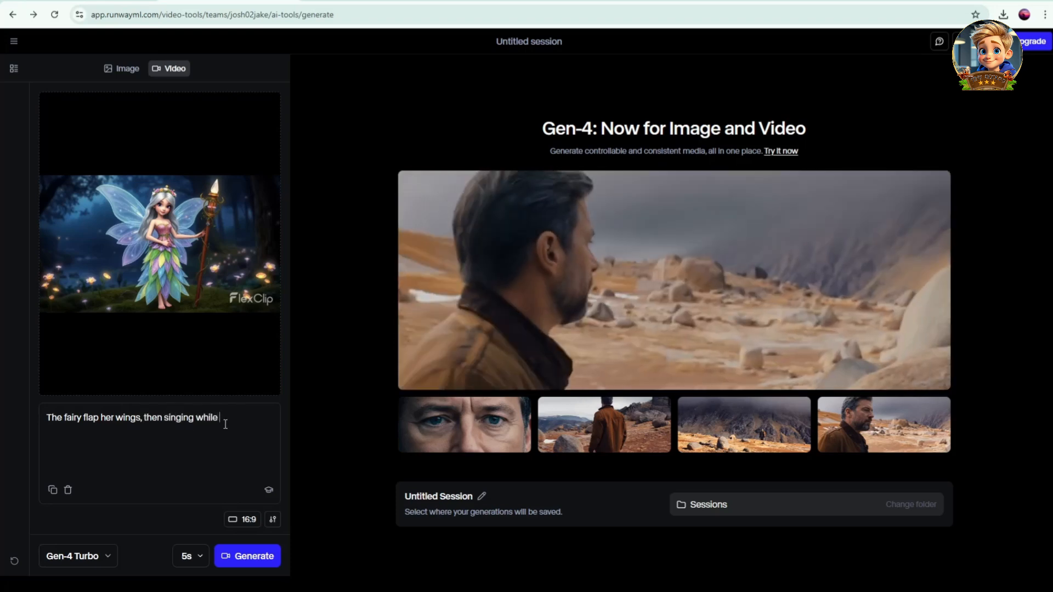
text(flying around)
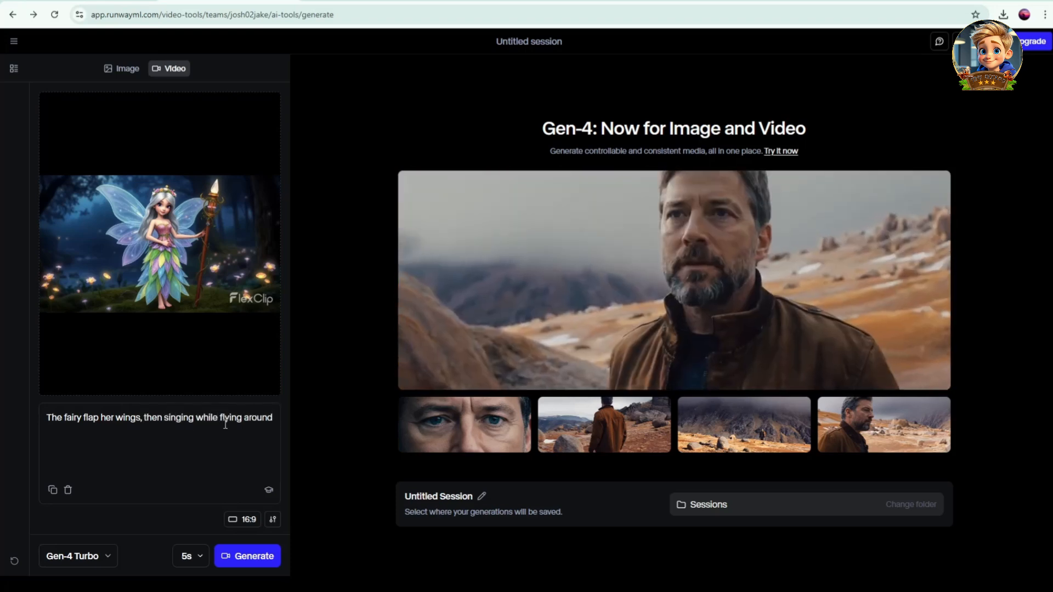
text( .)
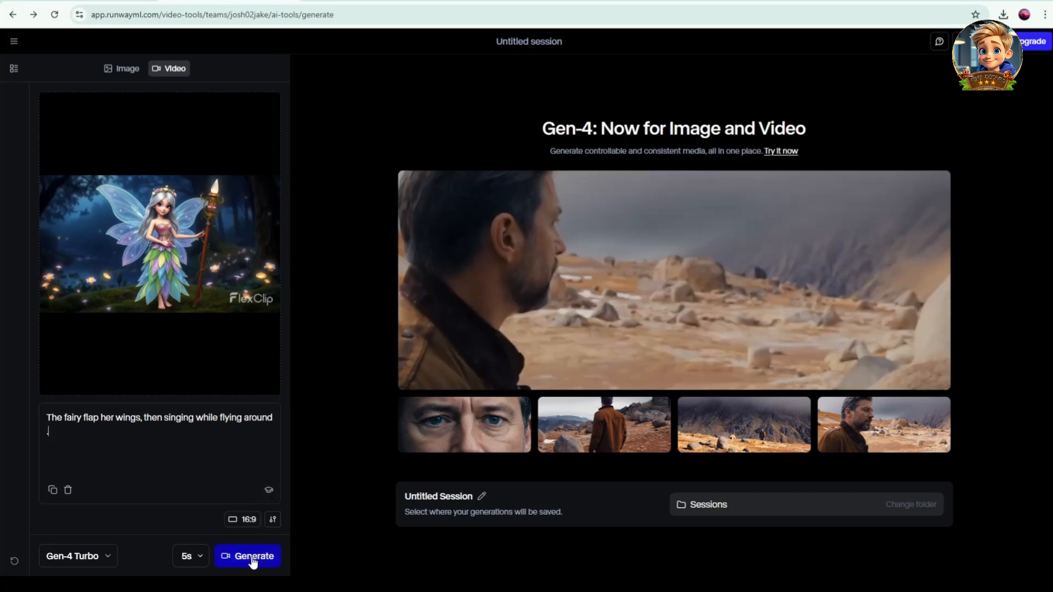
click(253, 558)
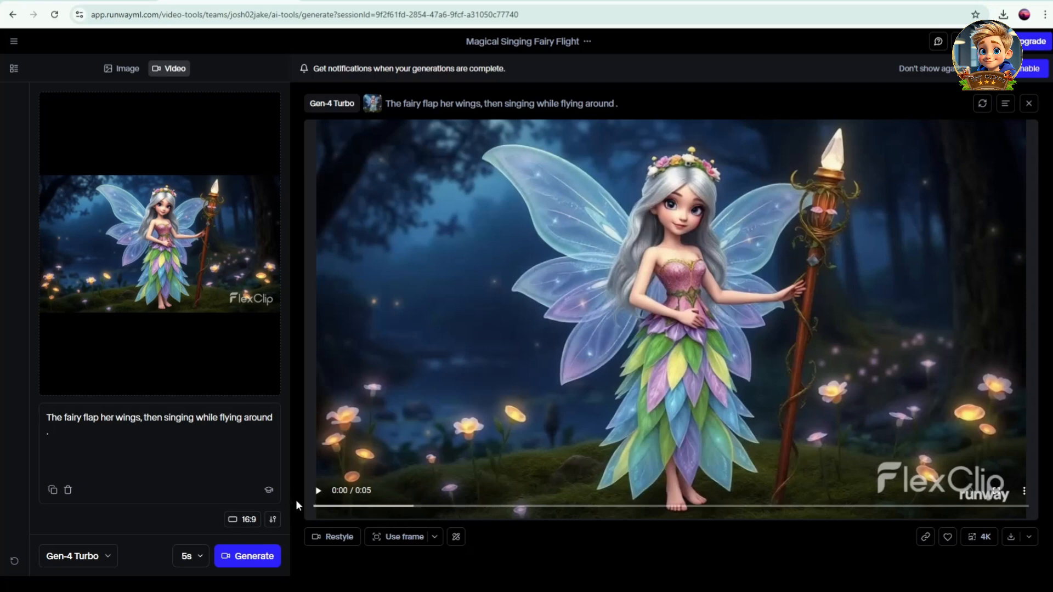
click(319, 492)
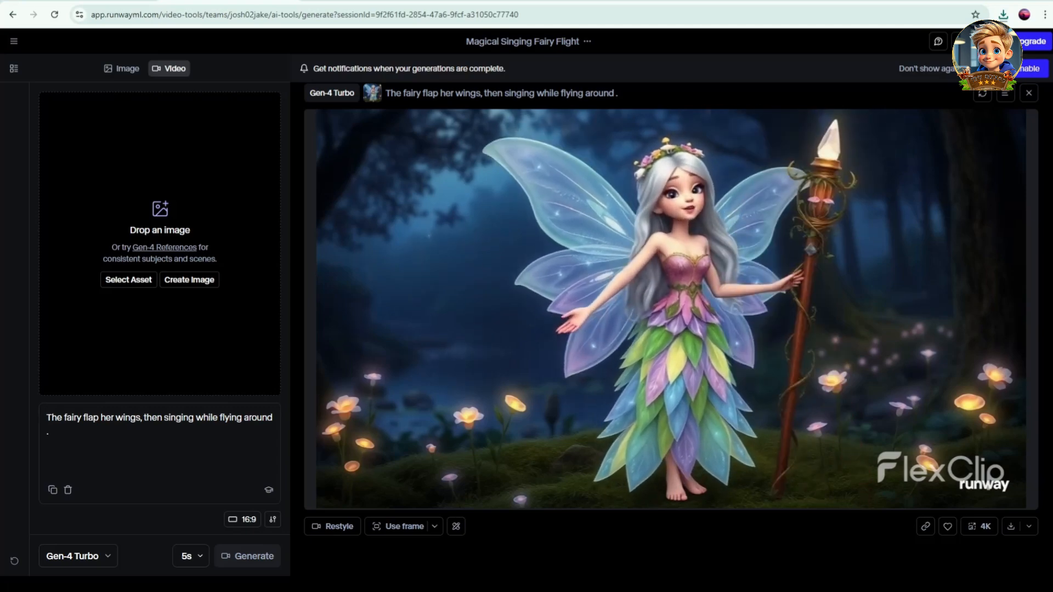
Load the riverside fairy image, set the prompt to "The fairy is dancing swaying her body while singing." and generate the video
double_click(329, 87)
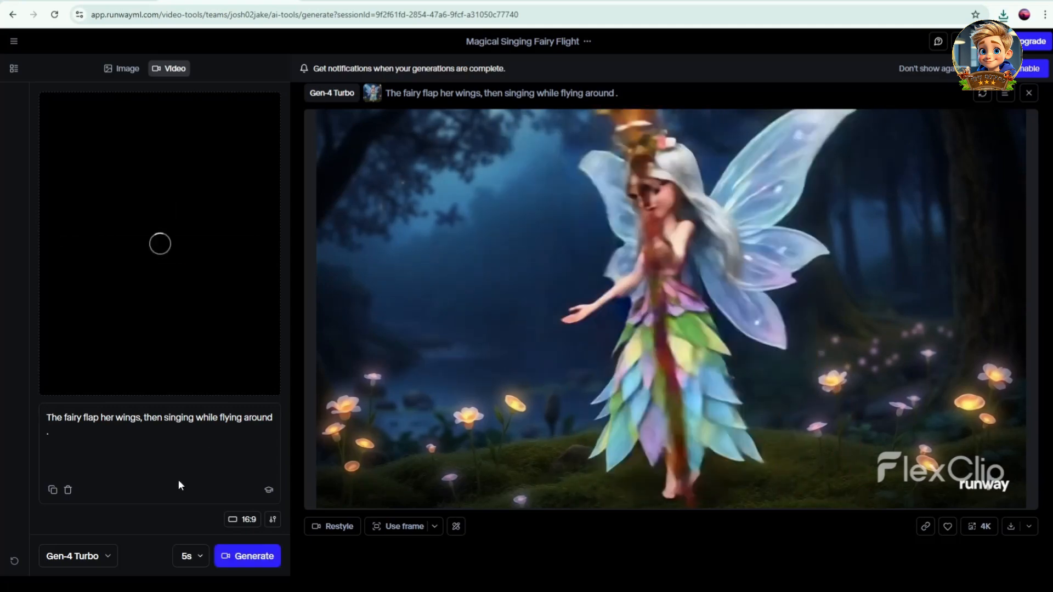
drag(179, 485, 2, 390)
text(The fairy is dancing swaying)
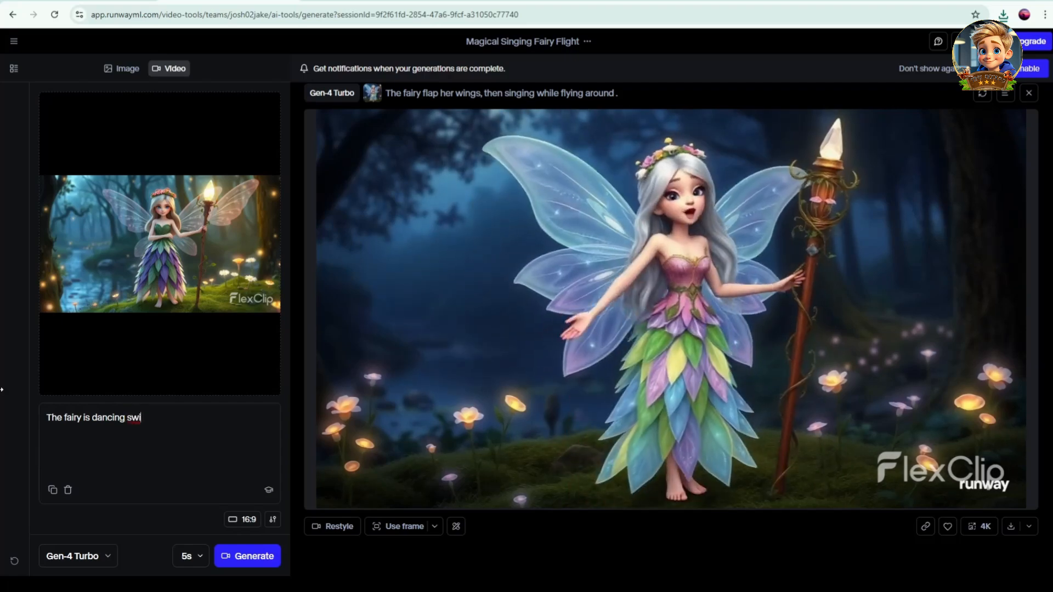
text( her body while singing.)
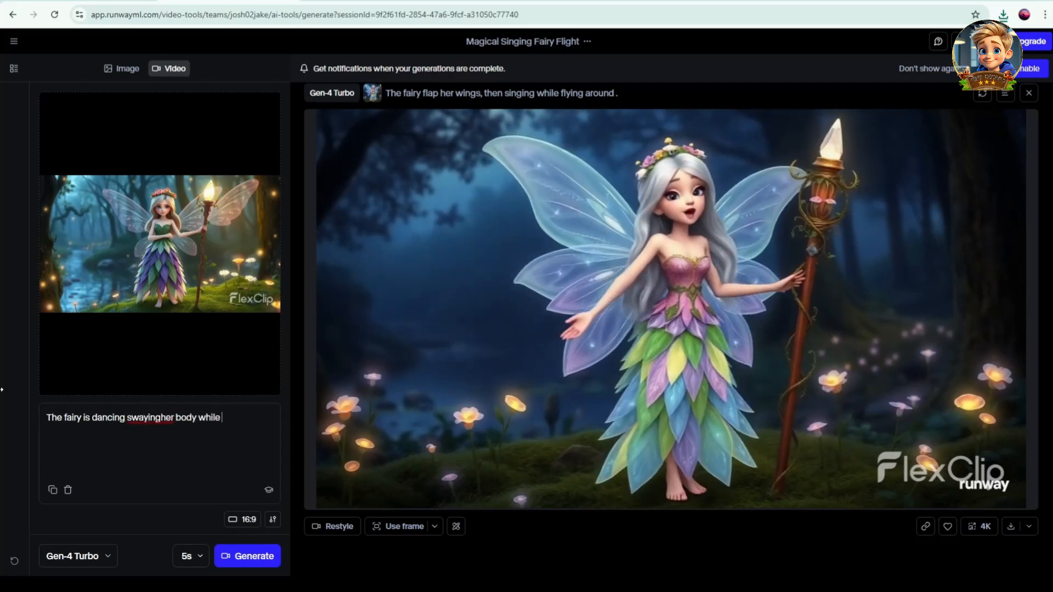
click(254, 557)
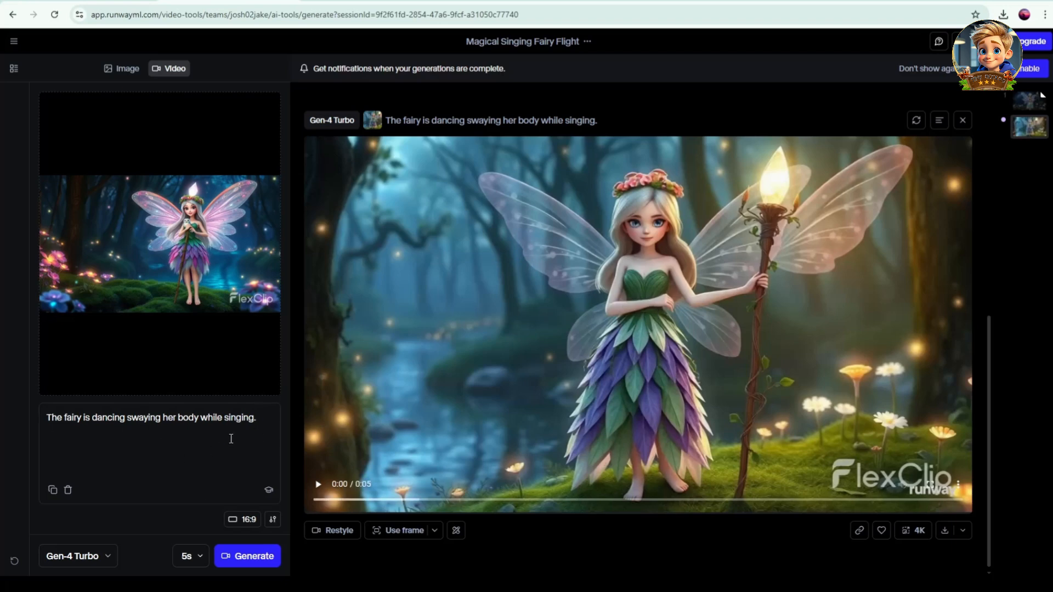
Change the prompt for the owl-holding fairy to "The fairy is singing. while walking slowly. She is singing with emotion." and generate the video
drag(91, 418, 228, 418)
key(BackSpace)
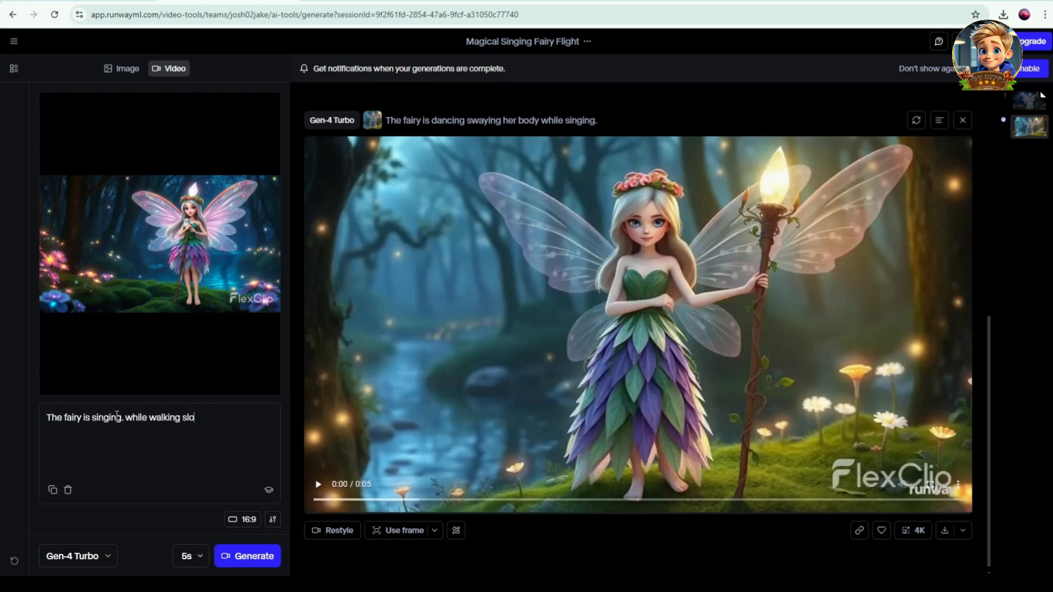
text(otion.)
click(250, 556)
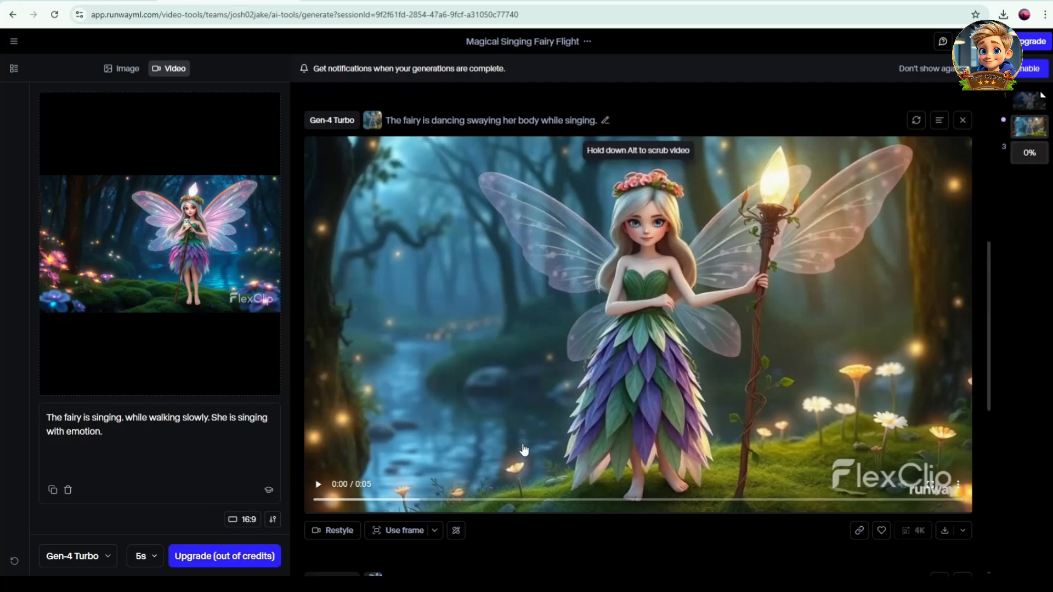
Download the dancing fairy video and play the clip of the fairy holding the owl
click(944, 531)
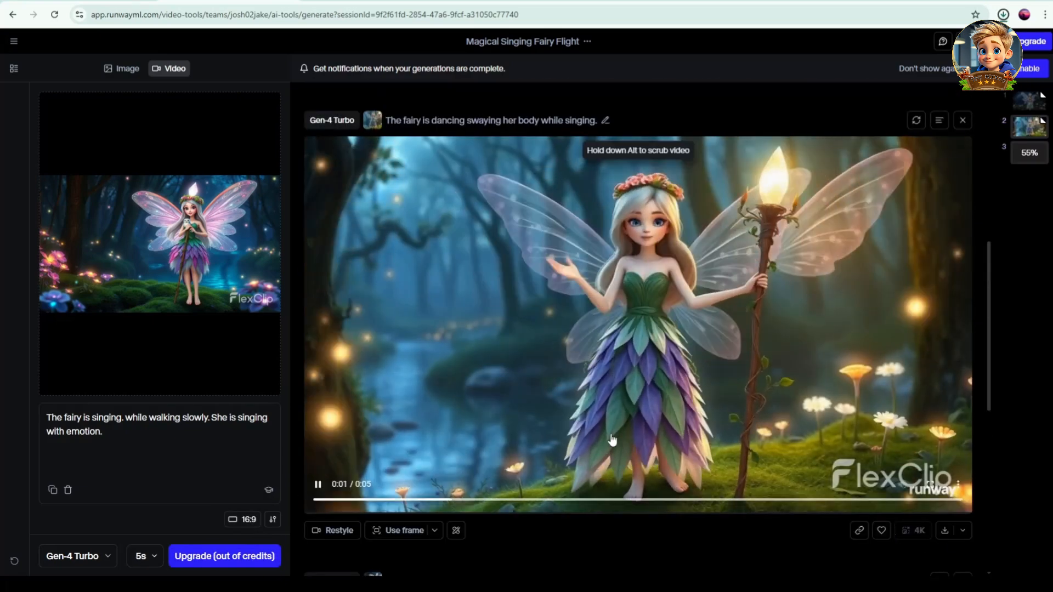
scroll(611, 439, down, 5)
scroll(611, 439, down, 3)
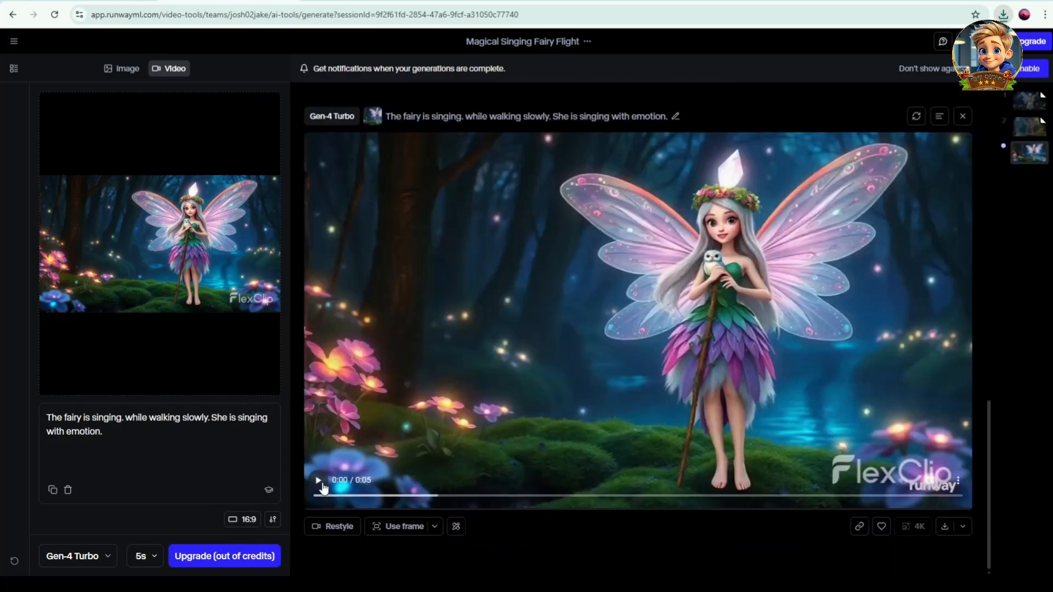
click(321, 485)
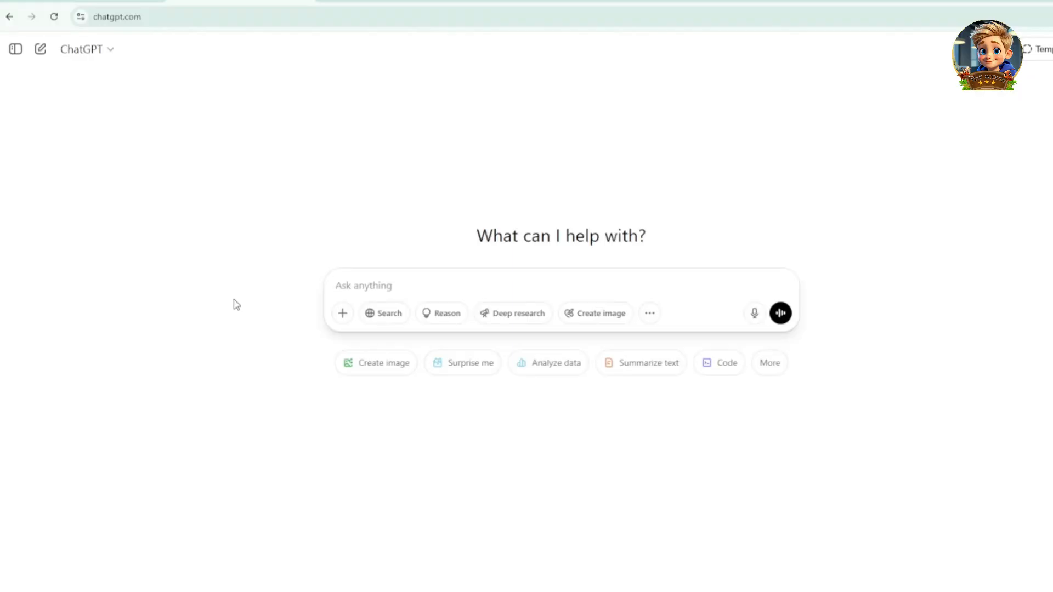
Switch to ChatGPT, request "Create a simple song about Nature, 8 lines only." and select all the generated lyrics
text(Create a simple song about)
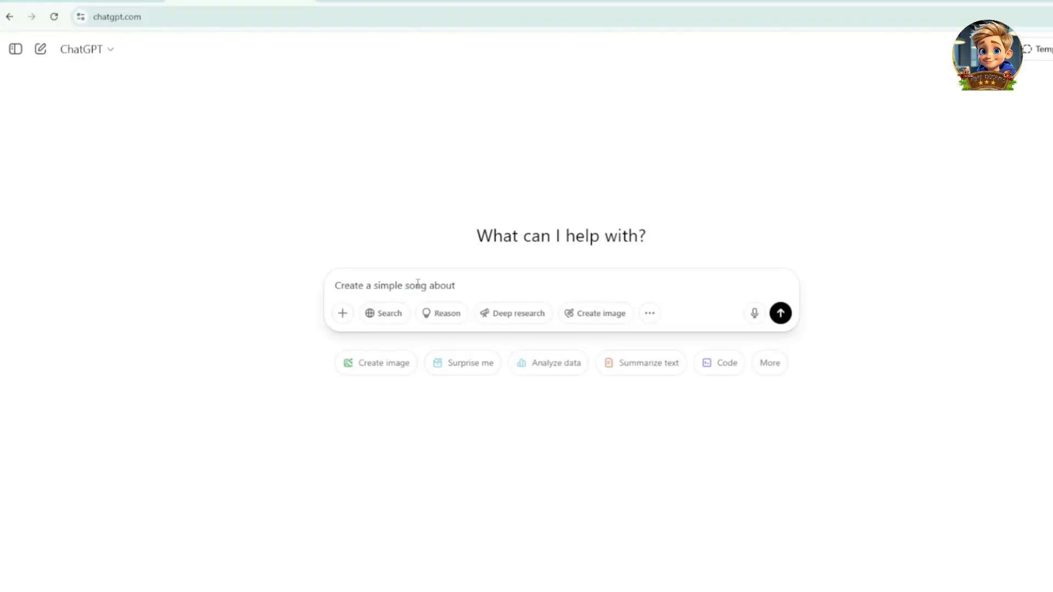
text( Nature,)
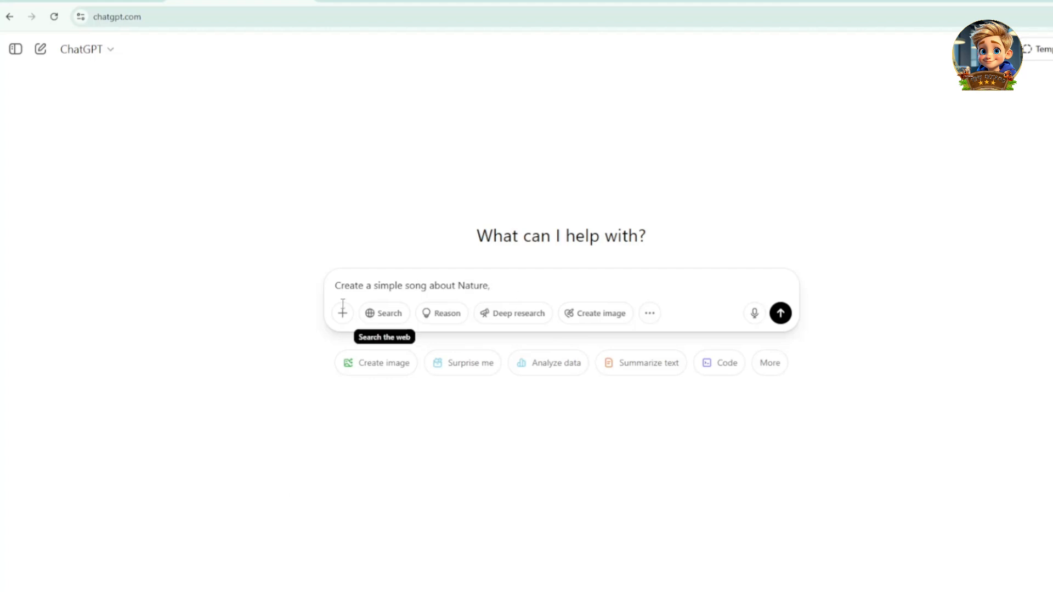
text( 8 lines only.)
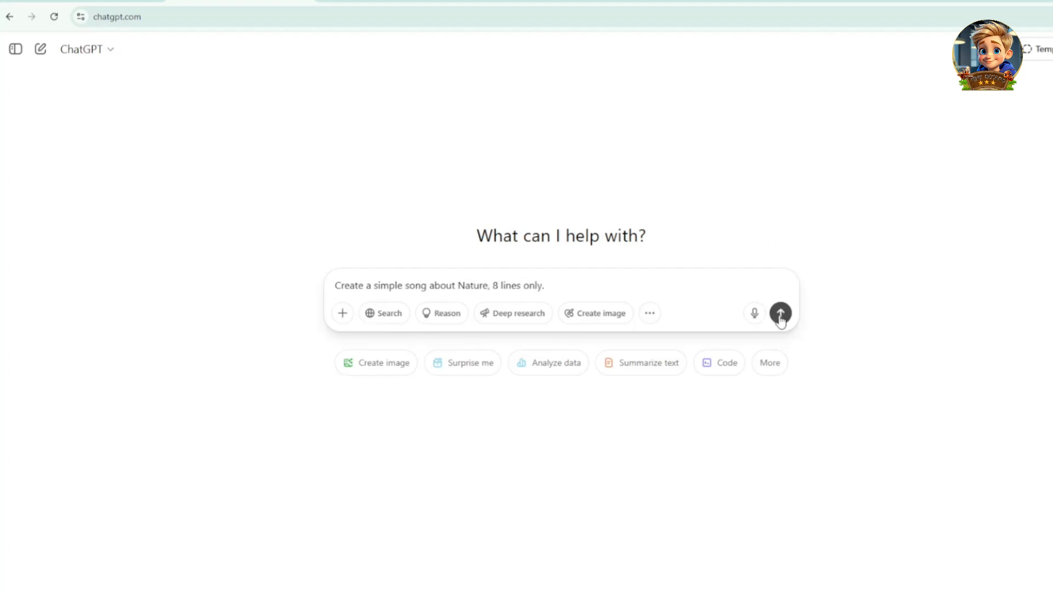
click(780, 314)
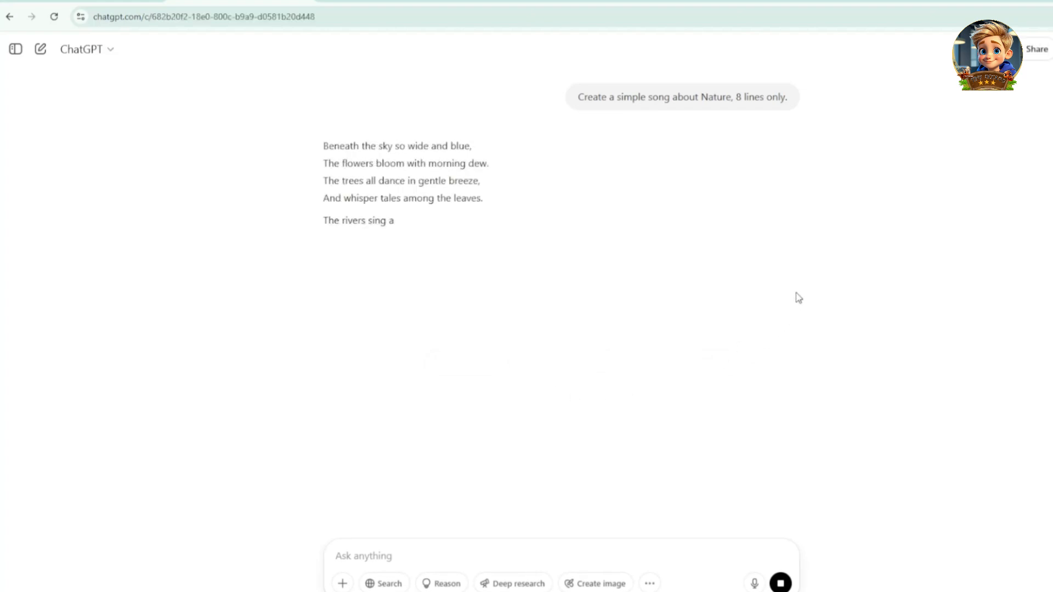
drag(323, 143, 492, 288)
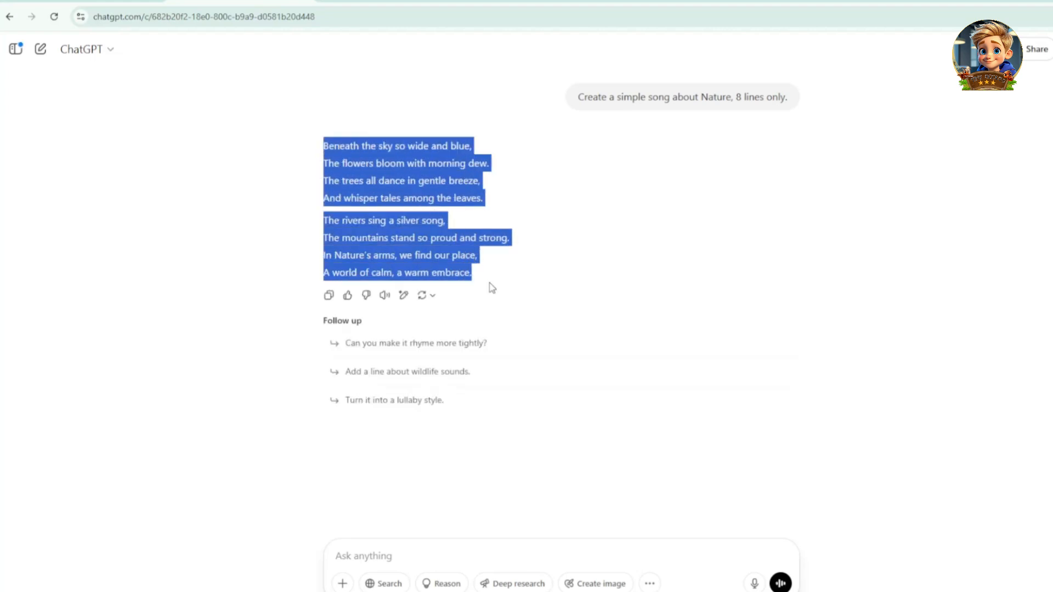
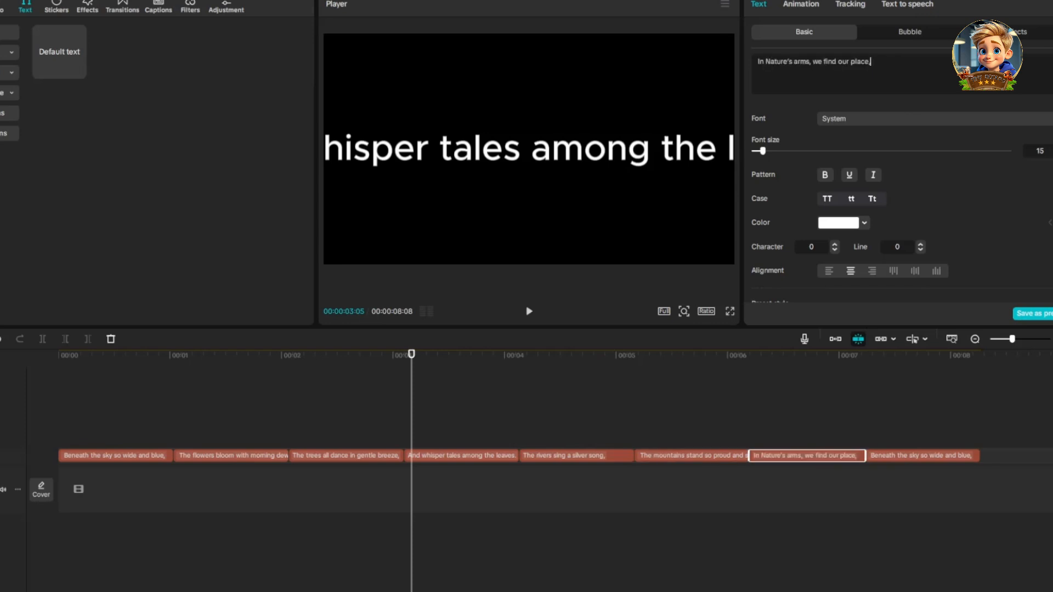
In CapCut, change the last text clip to "A world of calm, a warm embrace." and generate Euphoric speech from all eight text clips
click(899, 456)
text(A world of calm, a warm embrace.)
drag(1018, 461, 88, 436)
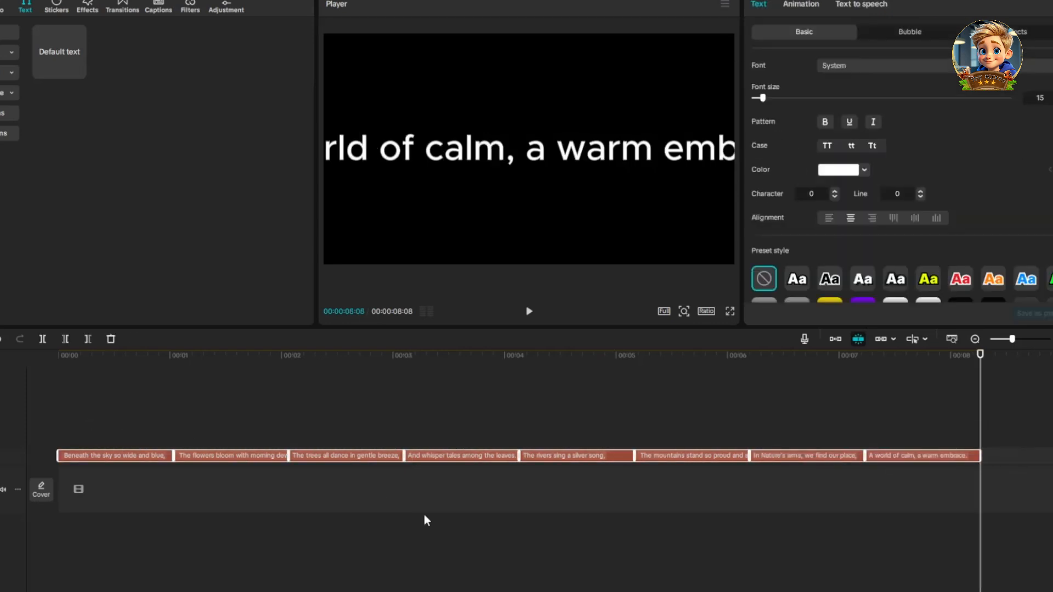
click(866, 6)
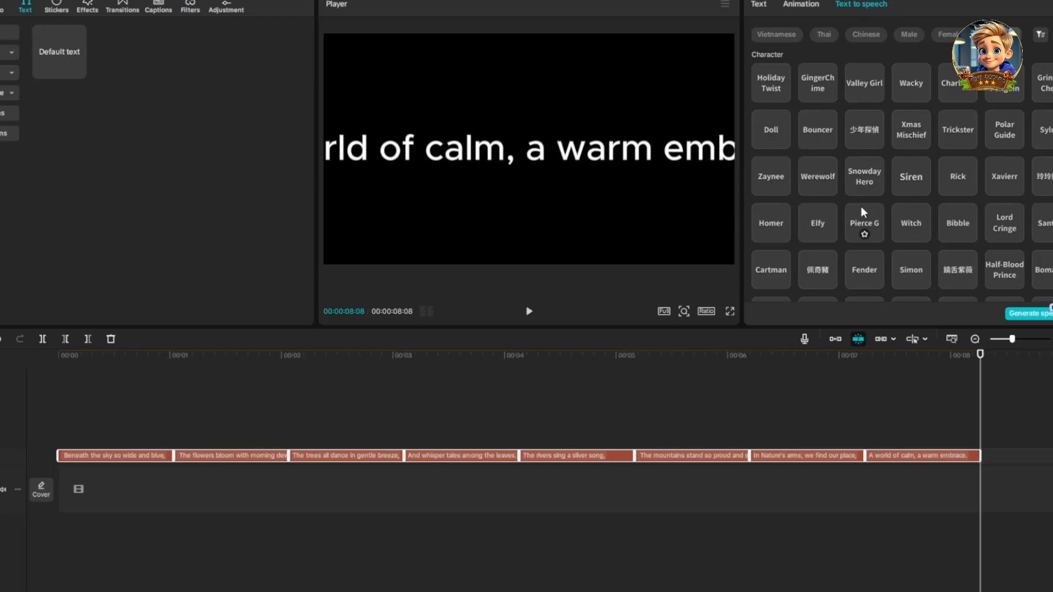
scroll(861, 206, down, 4)
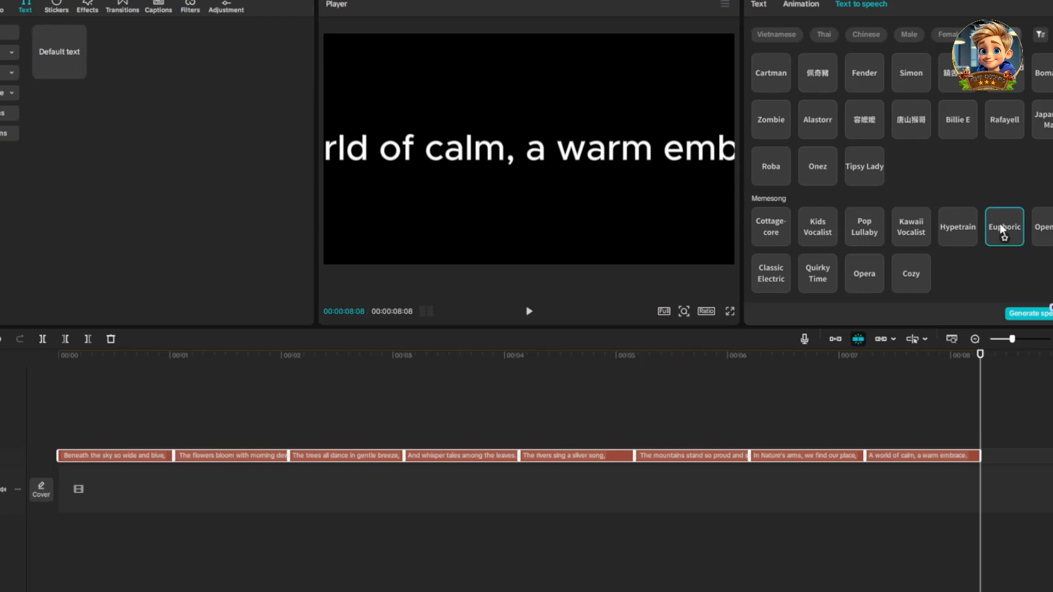
click(1025, 311)
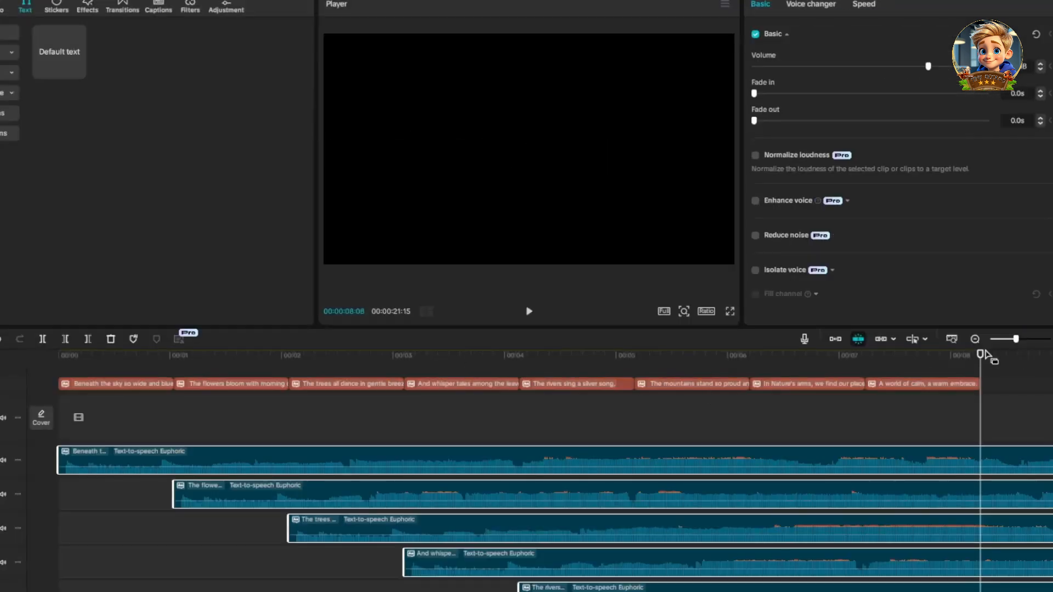
Line up the first four Euphoric speech clips end to end on one audio track in lyric order
click(1000, 339)
scroll(470, 494, down, 2)
scroll(384, 483, up, 1)
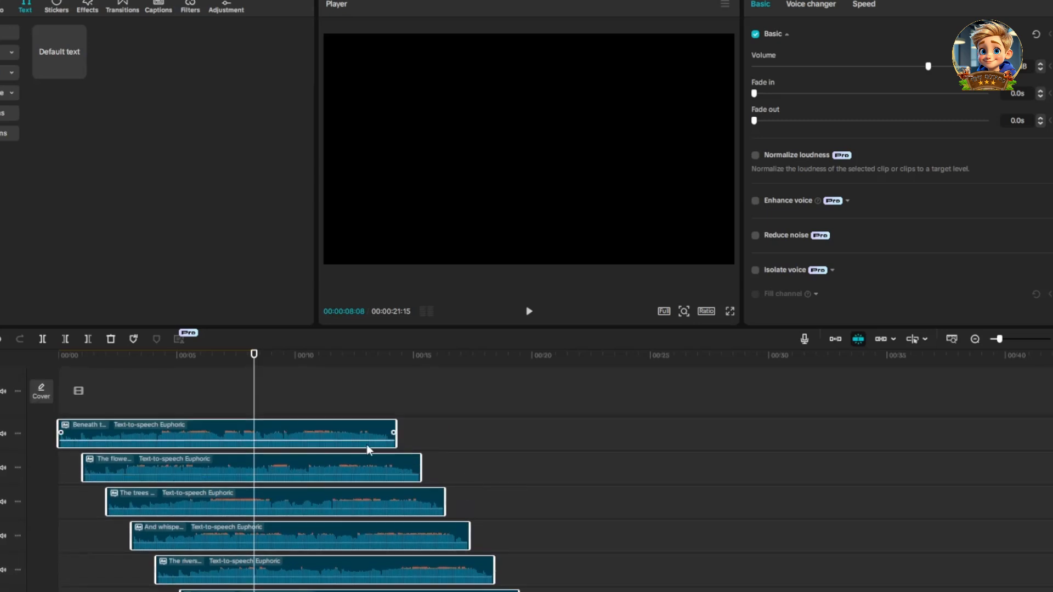
drag(280, 473, 595, 437)
drag(351, 468, 973, 439)
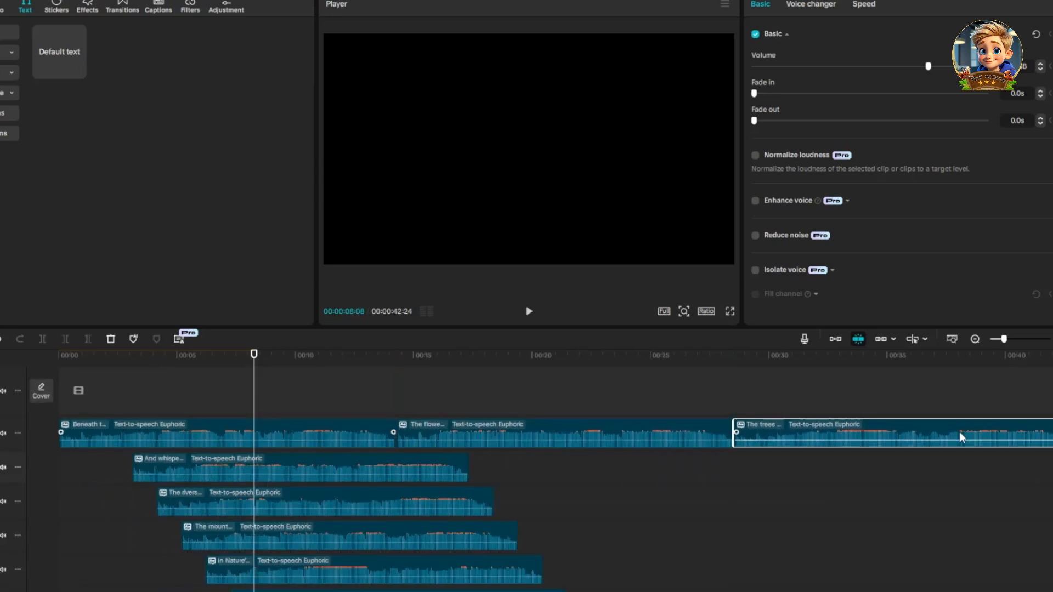
drag(412, 583, 799, 407)
scroll(238, 466, down, 1)
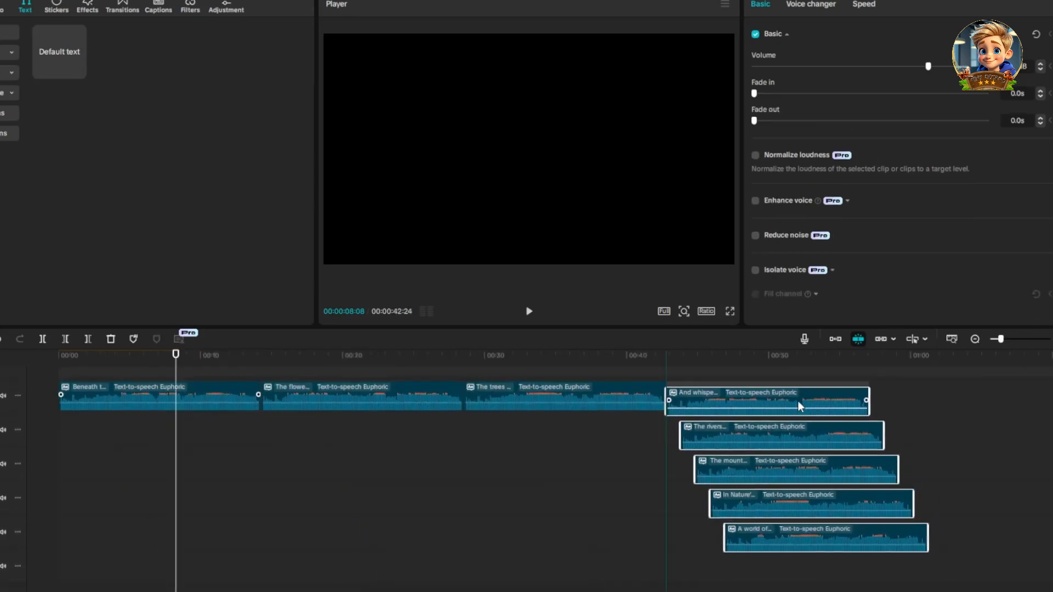
Place the remaining four speech clips, from "The rivers" to "A world of calm", end to end on the same audio track
drag(952, 576, 915, 437)
scroll(822, 494, right, 5)
drag(752, 492, 693, 574)
key(ctrl+z)
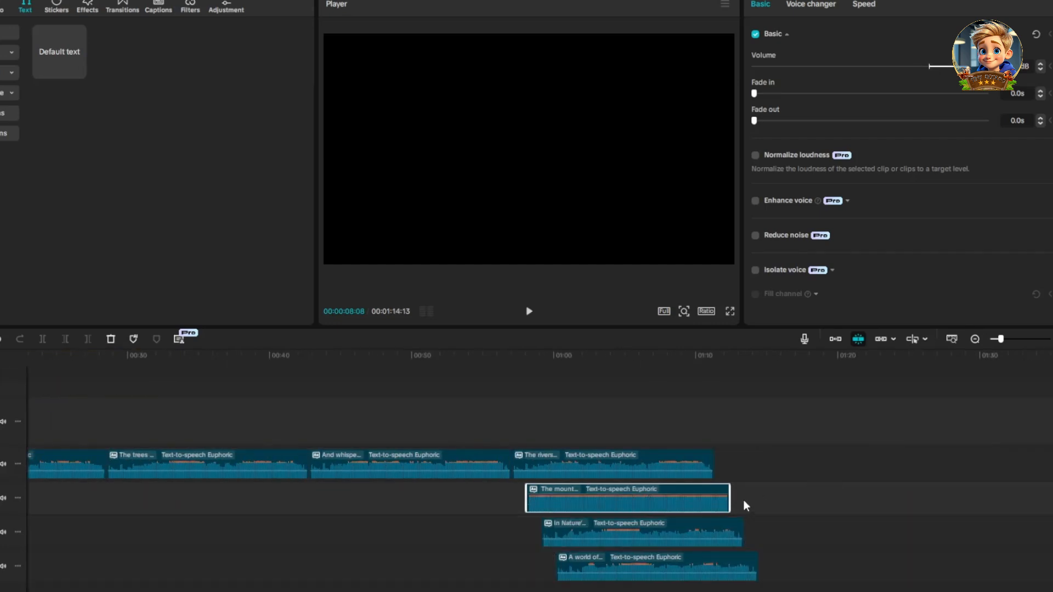
drag(746, 500, 694, 574)
drag(681, 491, 869, 465)
scroll(823, 516, right, 5)
drag(754, 527, 694, 575)
drag(571, 538, 779, 513)
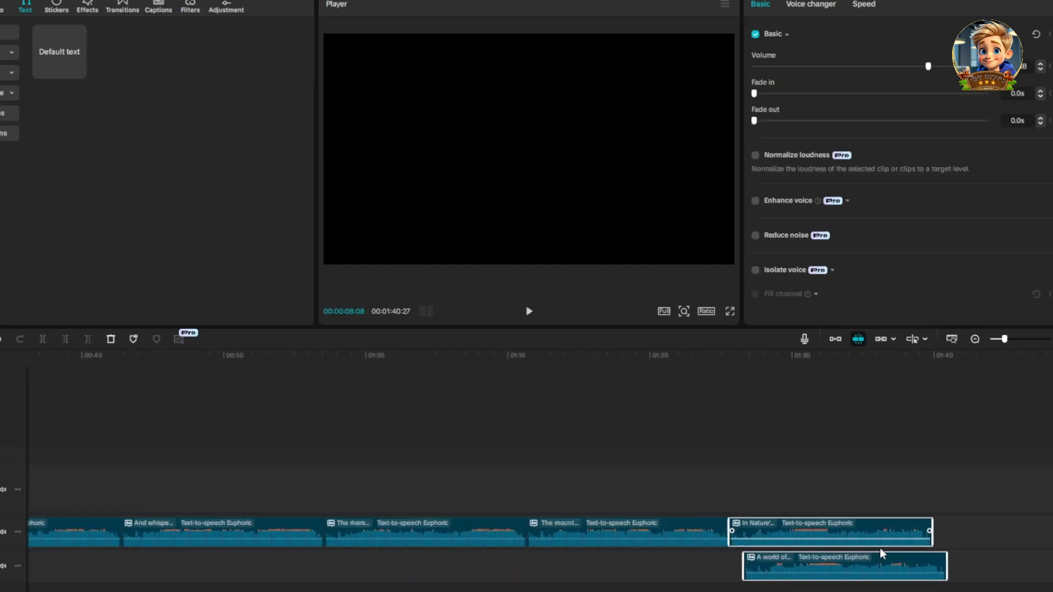
click(968, 553)
drag(816, 562, 1005, 529)
scroll(823, 515, right, 5)
Delete all the lyric text clips from the timeline, keeping only the speech audio
scroll(548, 493, left, 12)
drag(225, 463, 34, 455)
key(Delete)
drag(1005, 339, 997, 339)
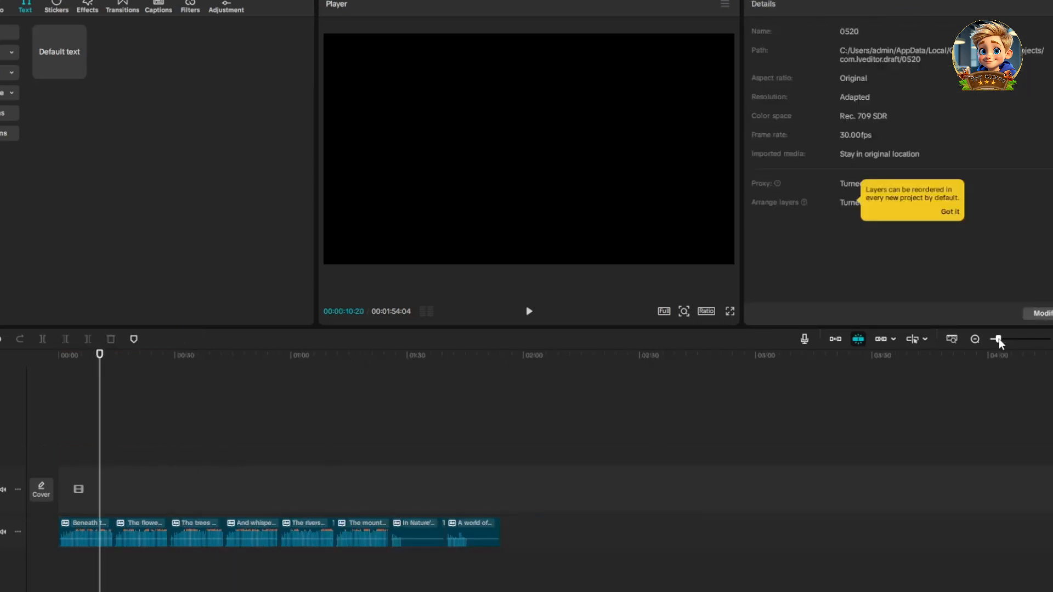
Lower the volume of all eight speech clips together and play part of the song
drag(567, 531, 76, 518)
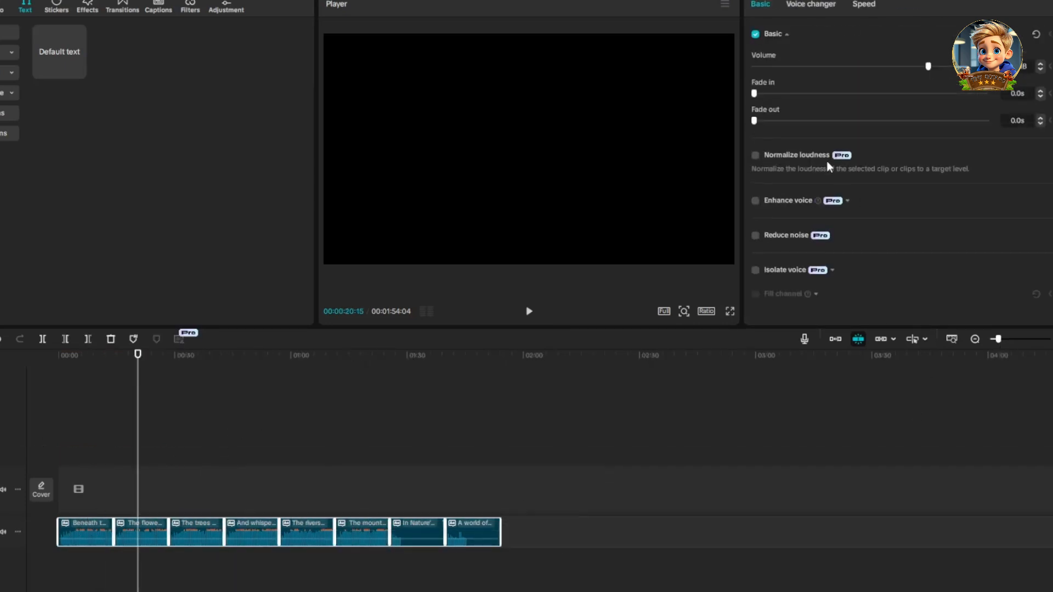
drag(922, 69, 896, 68)
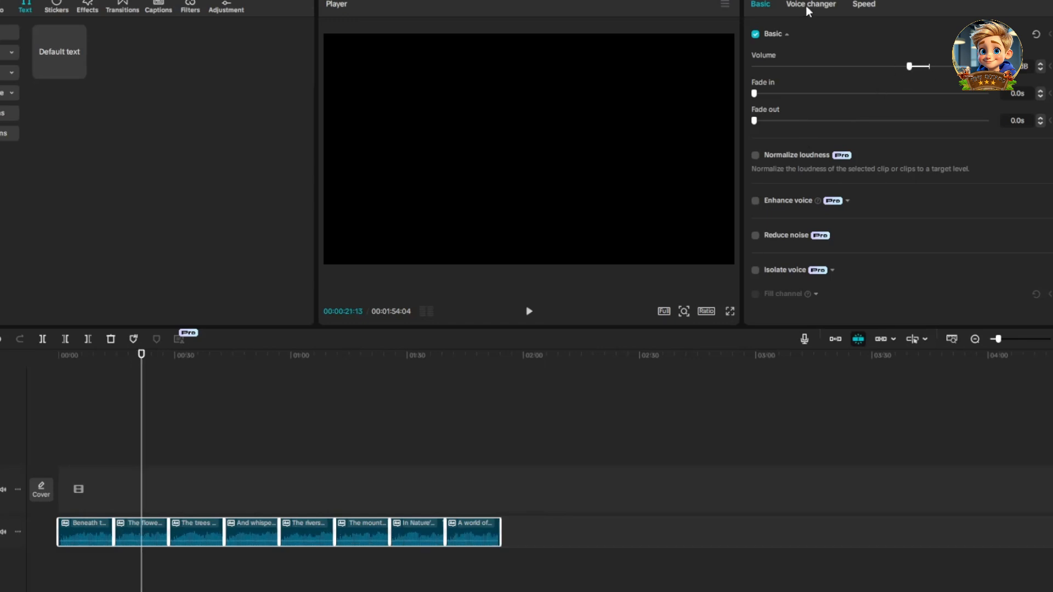
click(530, 312)
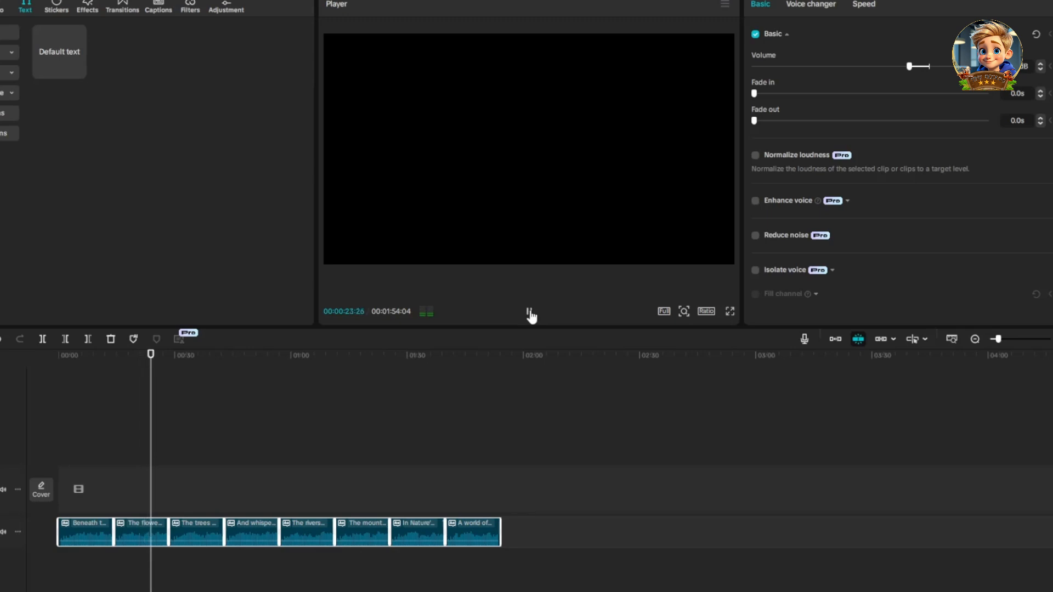
click(529, 311)
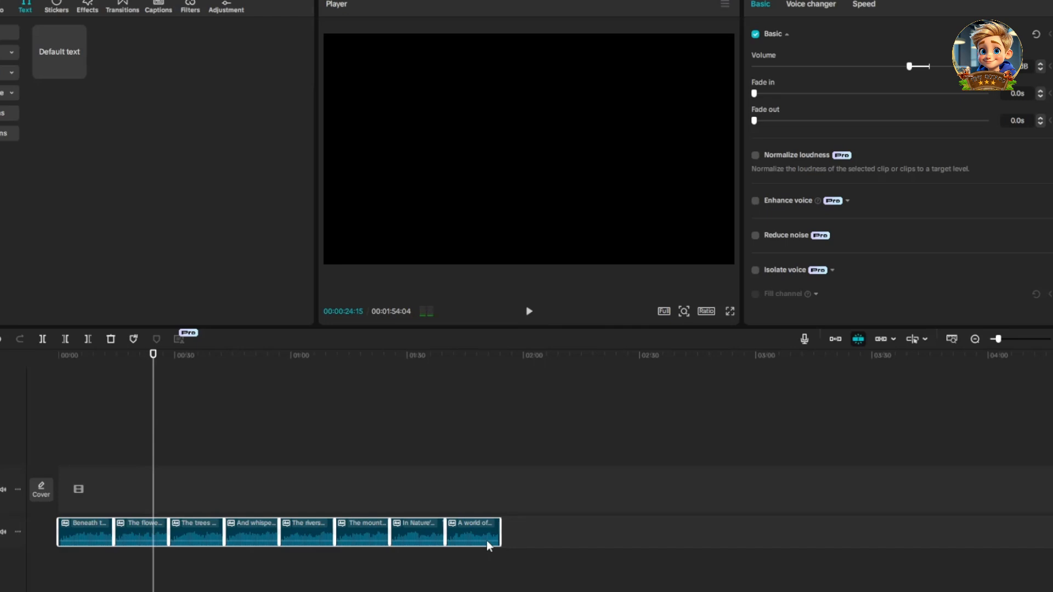
Apply the Sweet voice filter to all eight speech clips and listen to the song
drag(566, 531, 35, 512)
click(808, 6)
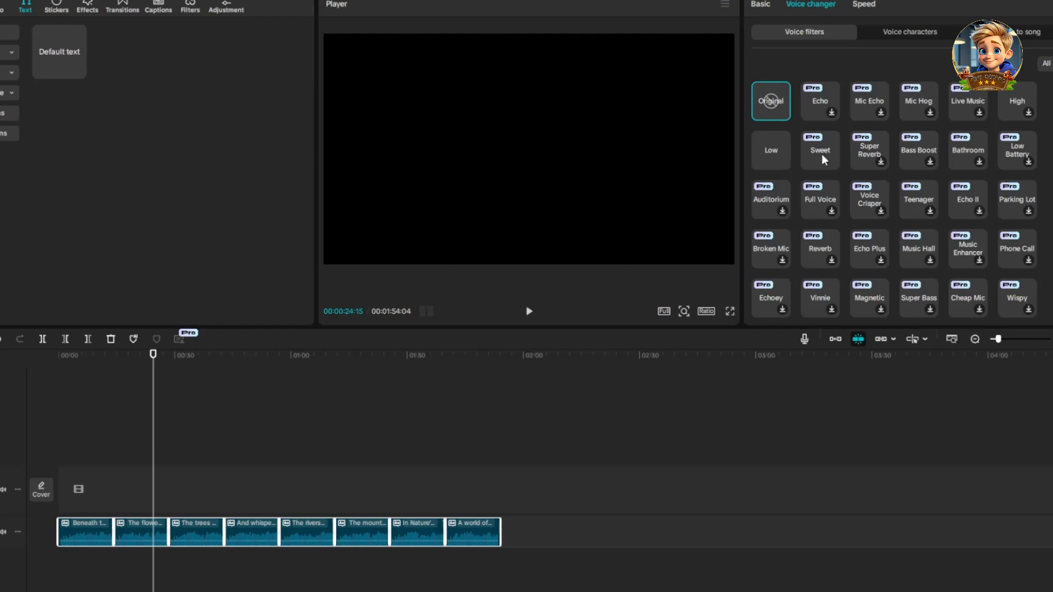
scroll(834, 156, down, 2)
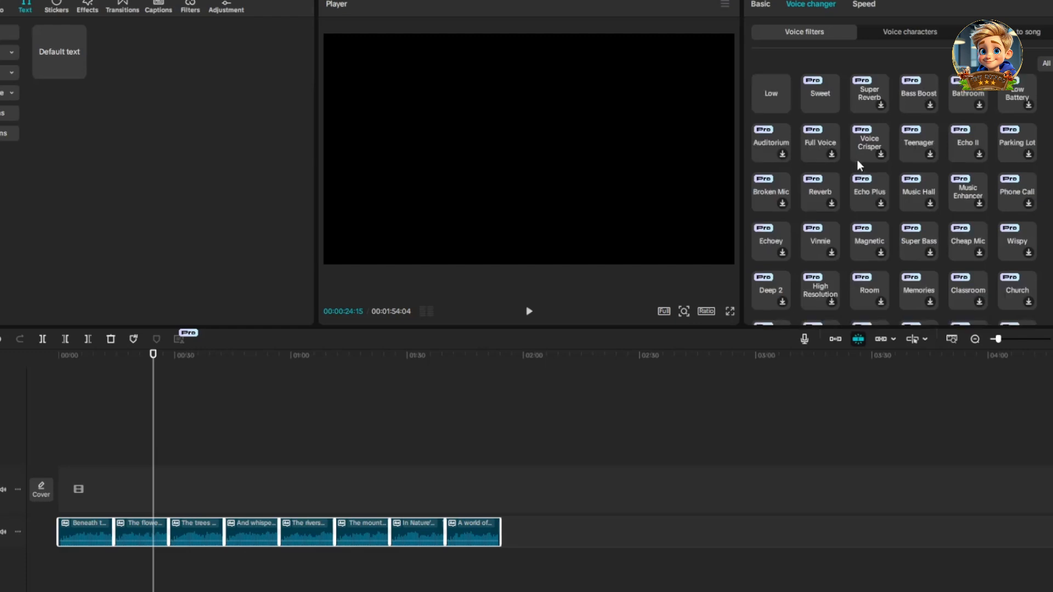
scroll(850, 158, up, 2)
click(813, 152)
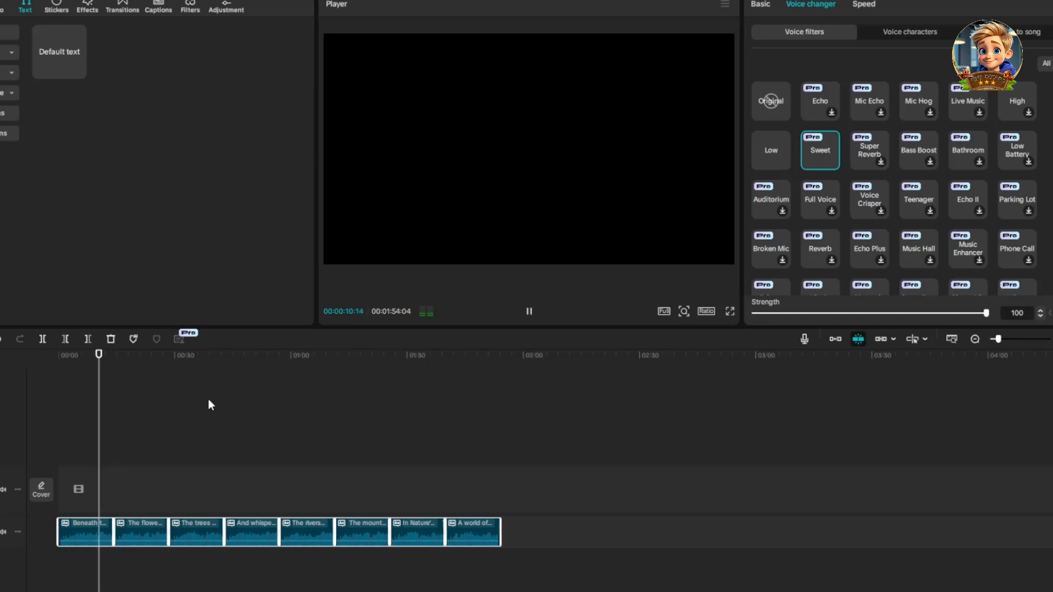
click(132, 394)
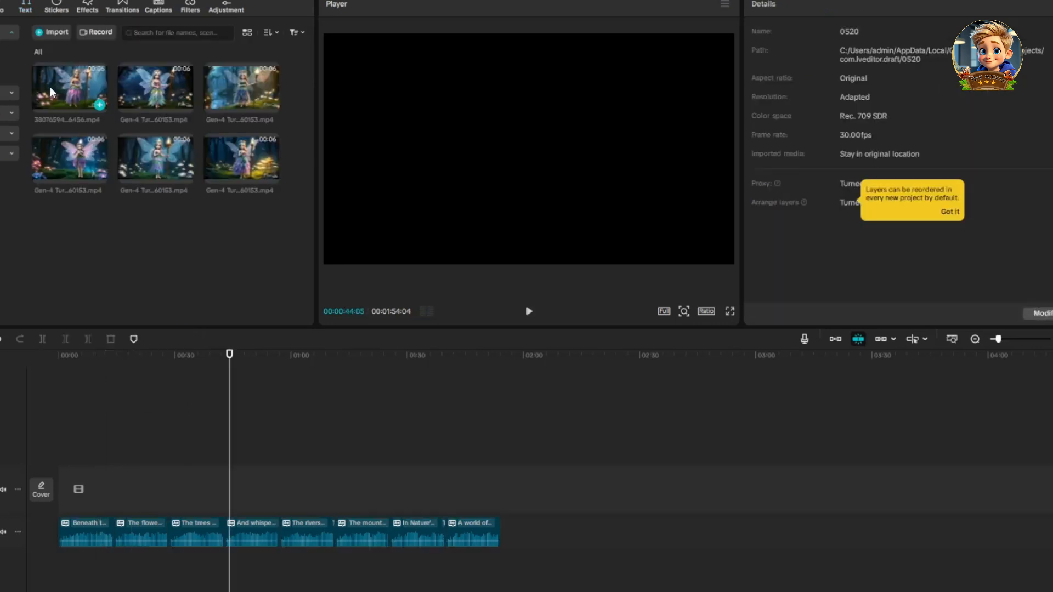
Add all six imported fairy videos to the main track above the song audio
drag(275, 231, 67, 79)
drag(100, 189, 288, 485)
click(422, 504)
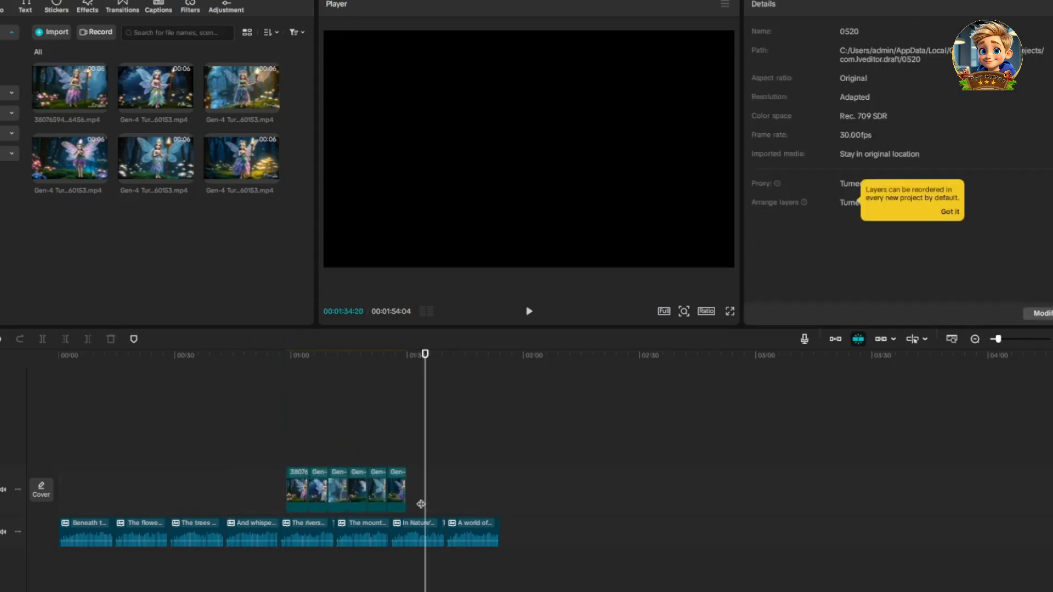
Enlarge and reposition the first fairy clip so its corner watermark is pushed outside the frame and no black edges show
click(297, 489)
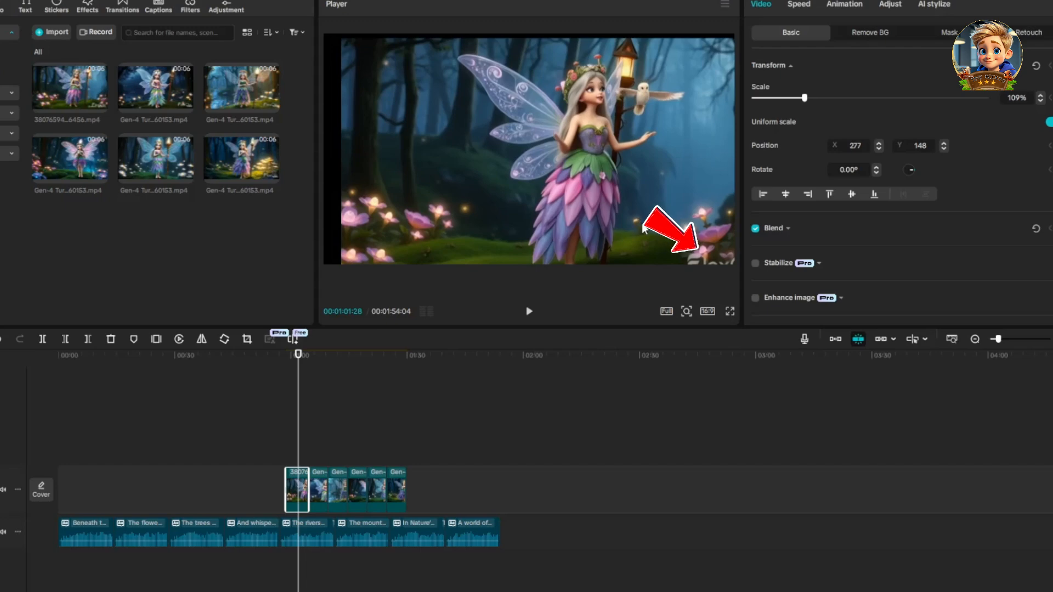
drag(642, 223, 647, 230)
drag(805, 98, 811, 97)
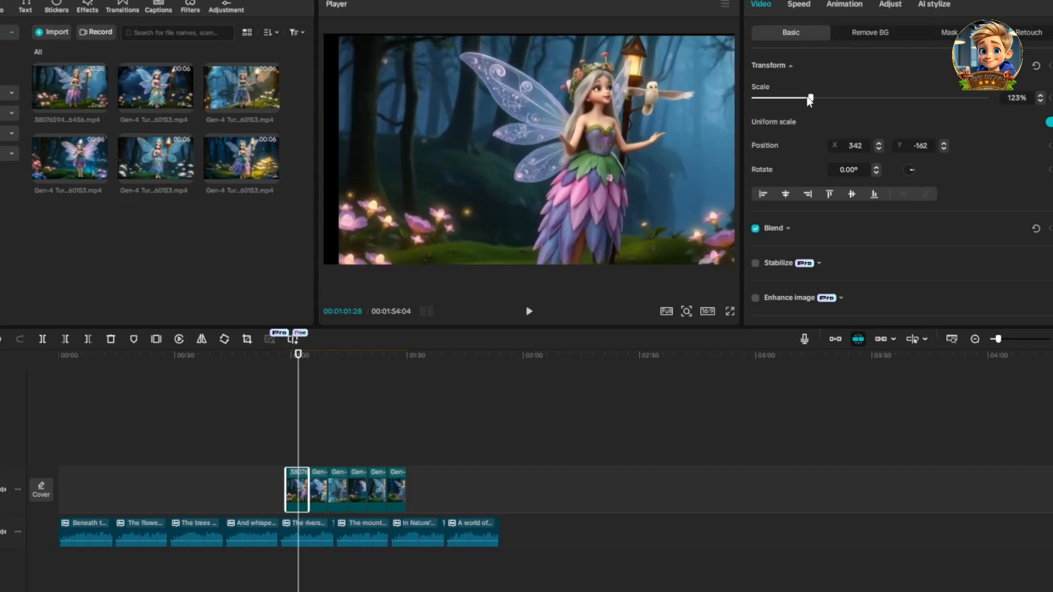
drag(600, 160, 559, 163)
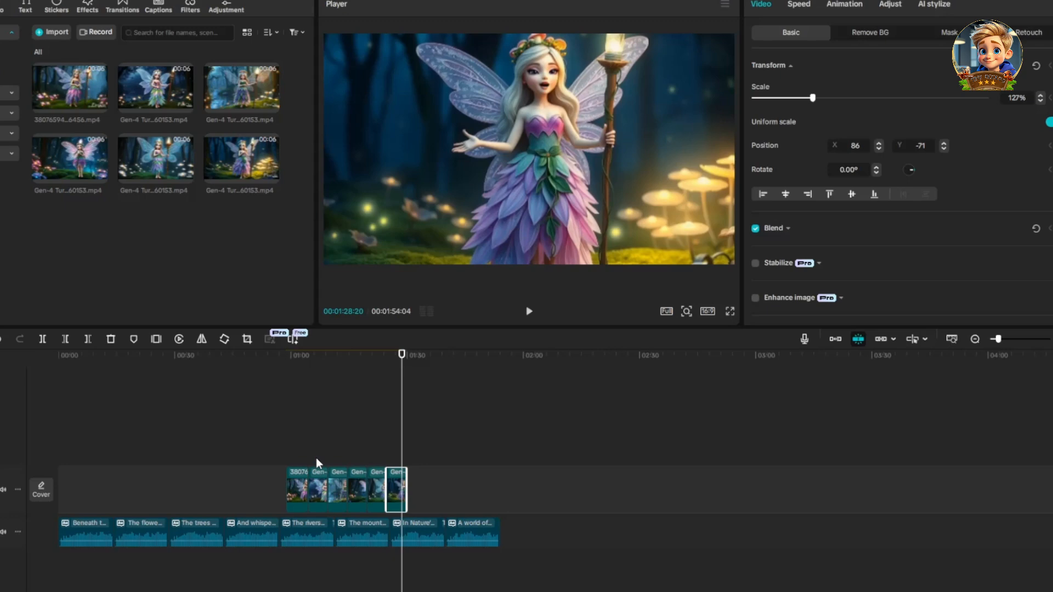
Move the second fairy clip to the start of the song and slow its speed to 0.62x
drag(318, 477, 49, 493)
click(51, 380)
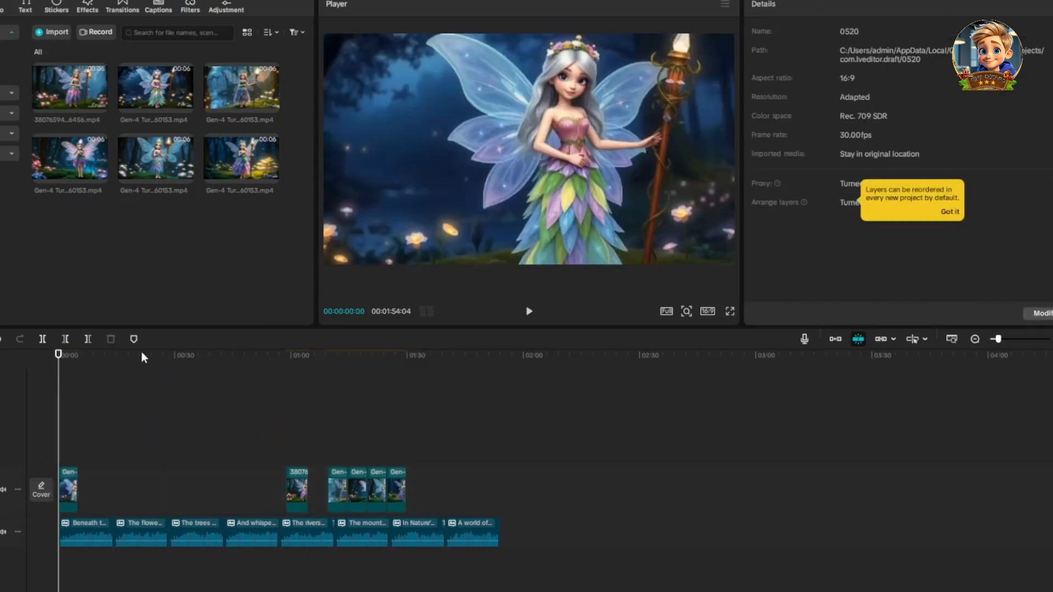
click(530, 314)
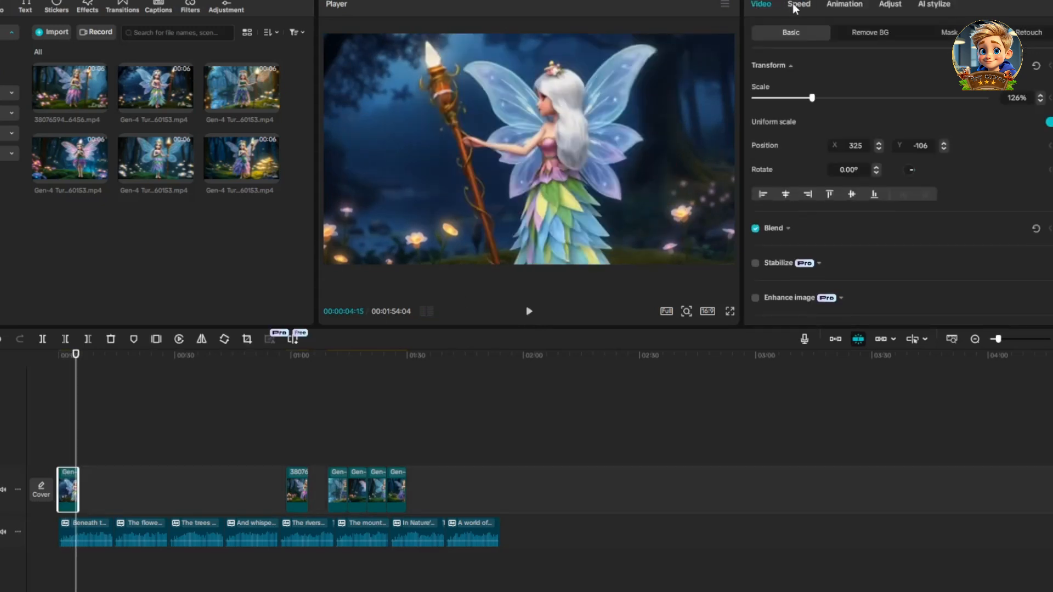
click(798, 5)
click(783, 84)
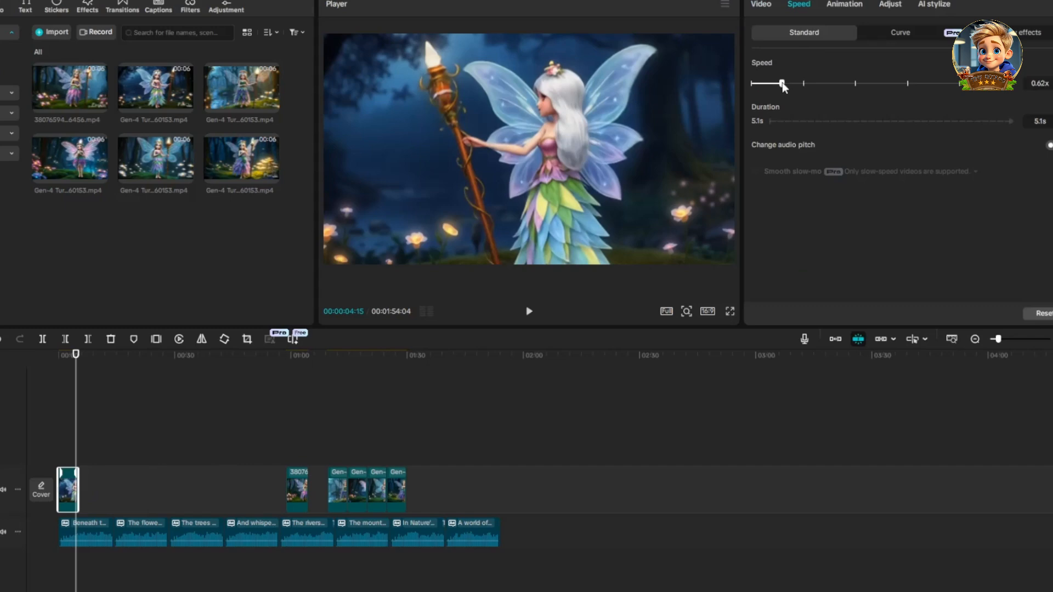
Play the two opening clips and trim the end of the first one near the 8-second mark
click(530, 312)
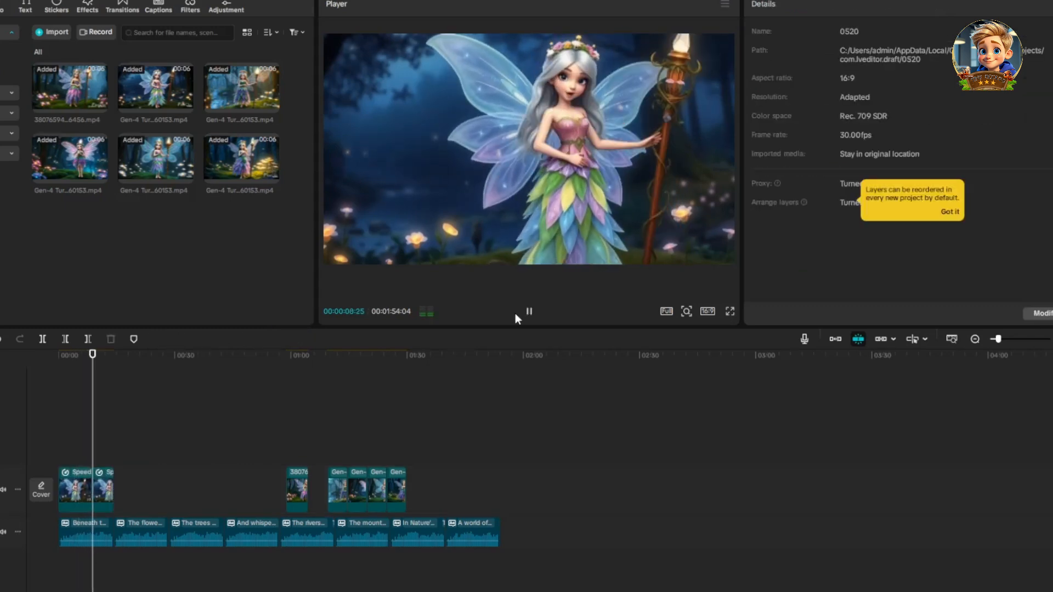
click(529, 312)
click(79, 490)
drag(105, 380, 90, 380)
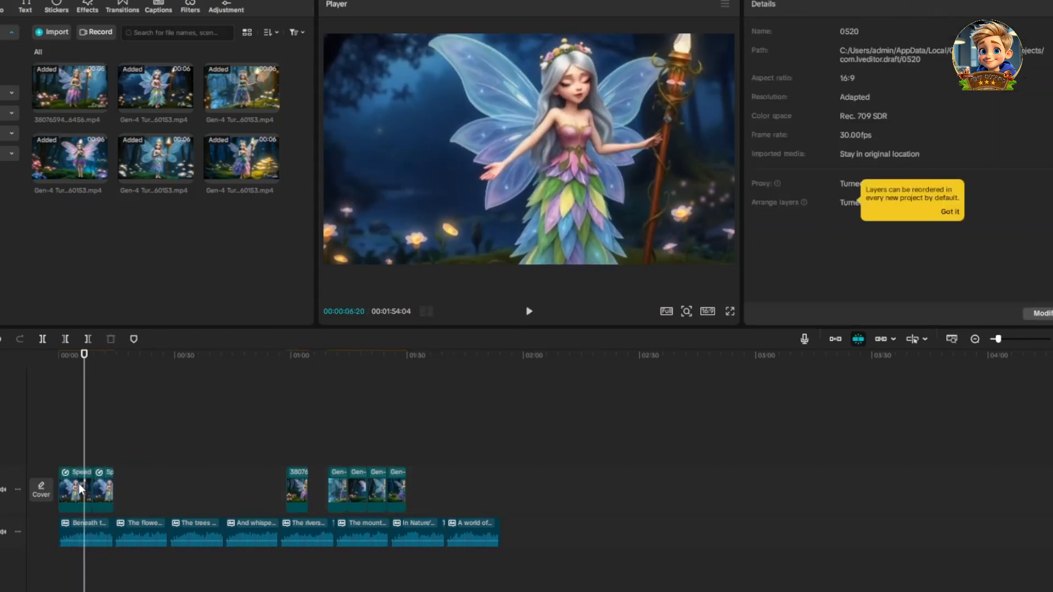
click(79, 490)
click(528, 312)
click(526, 314)
click(103, 488)
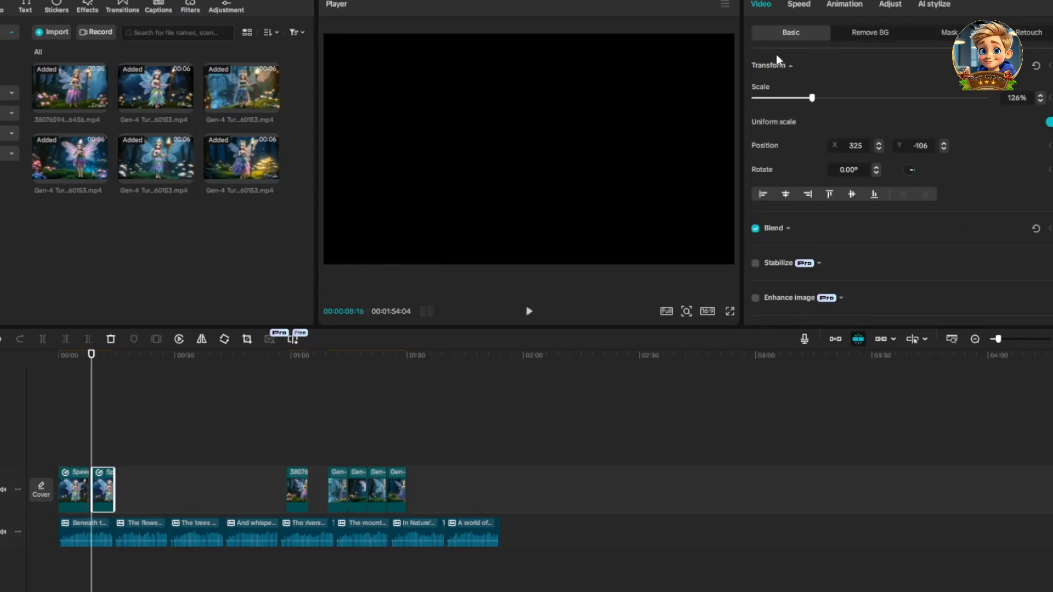
Shift the duplicate opening clip slightly earlier so it sits directly against the first clip
click(798, 4)
drag(92, 445, 18, 446)
drag(98, 490, 95, 489)
click(79, 395)
click(529, 313)
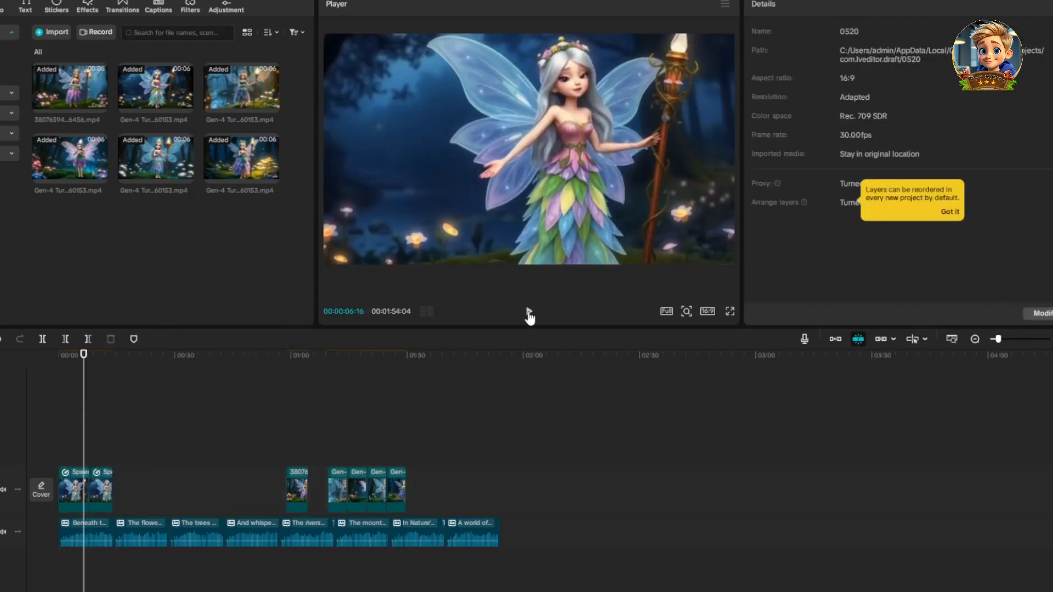
Play back the join between the two opening clips to check the motion against the song
click(526, 314)
click(89, 387)
click(58, 391)
click(100, 490)
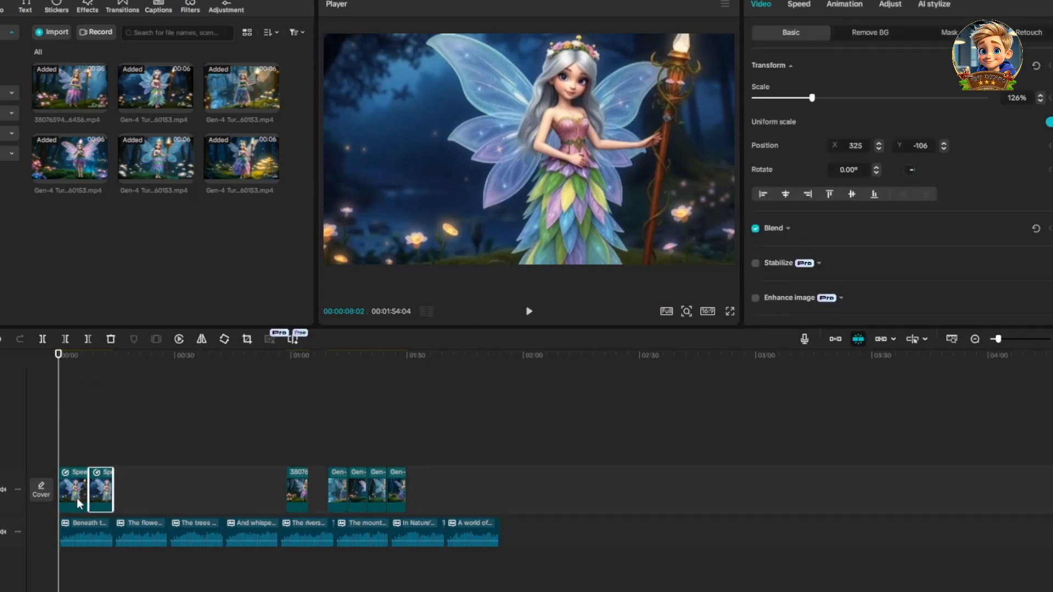
click(77, 497)
click(96, 481)
click(83, 403)
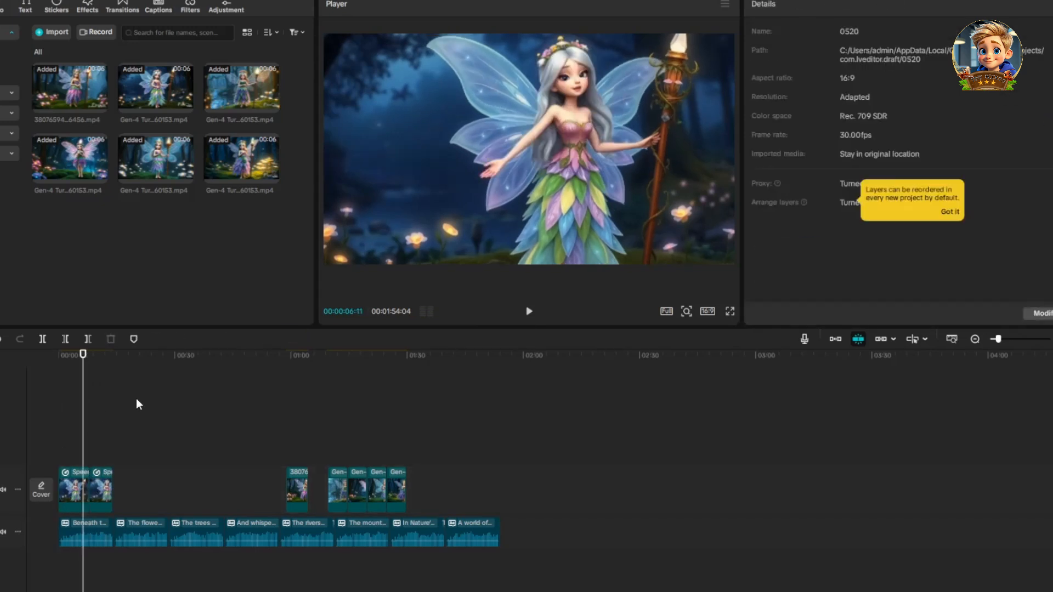
click(527, 313)
Move the pink-winged fairy clip directly behind the opening clips and slow it down
click(294, 489)
click(348, 409)
click(357, 482)
click(529, 313)
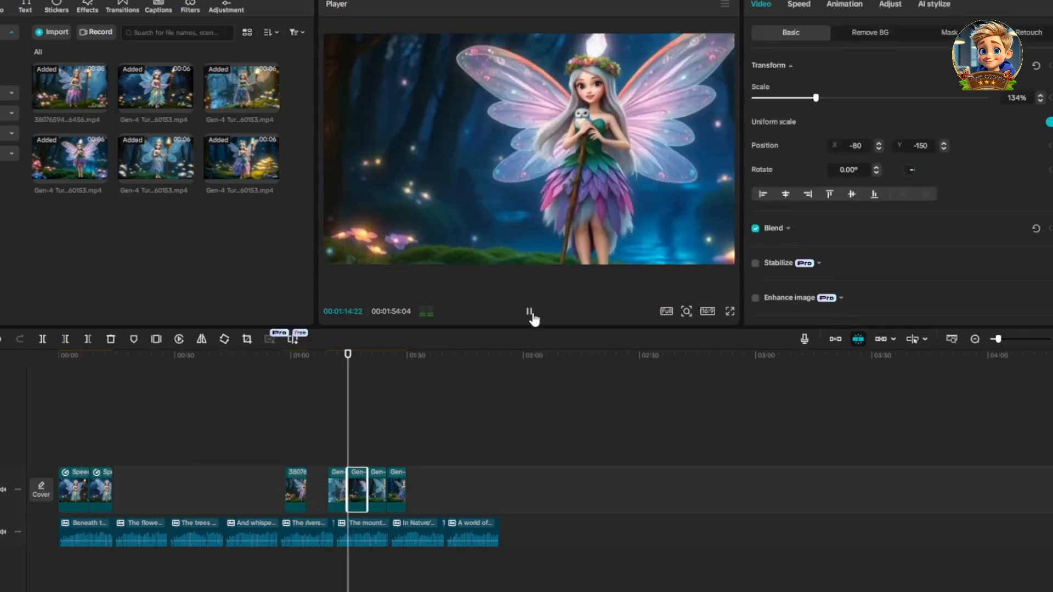
click(529, 312)
drag(357, 491, 124, 498)
click(799, 5)
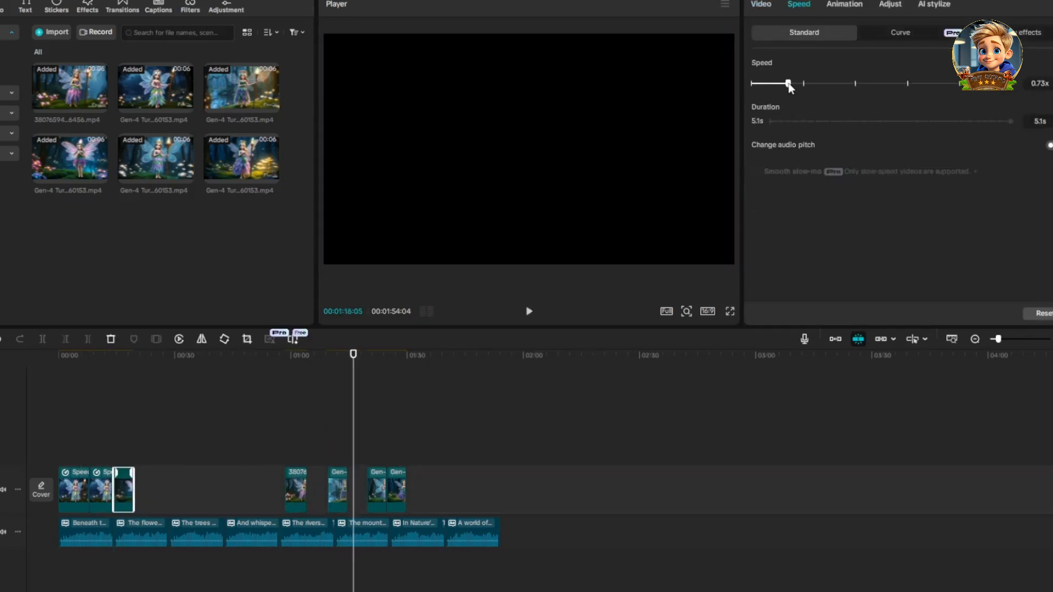
drag(790, 83, 783, 85)
Paste a copy of the slowed pink-winged clip behind the original to fill the second lyric line
click(170, 370)
key(ctrl+v)
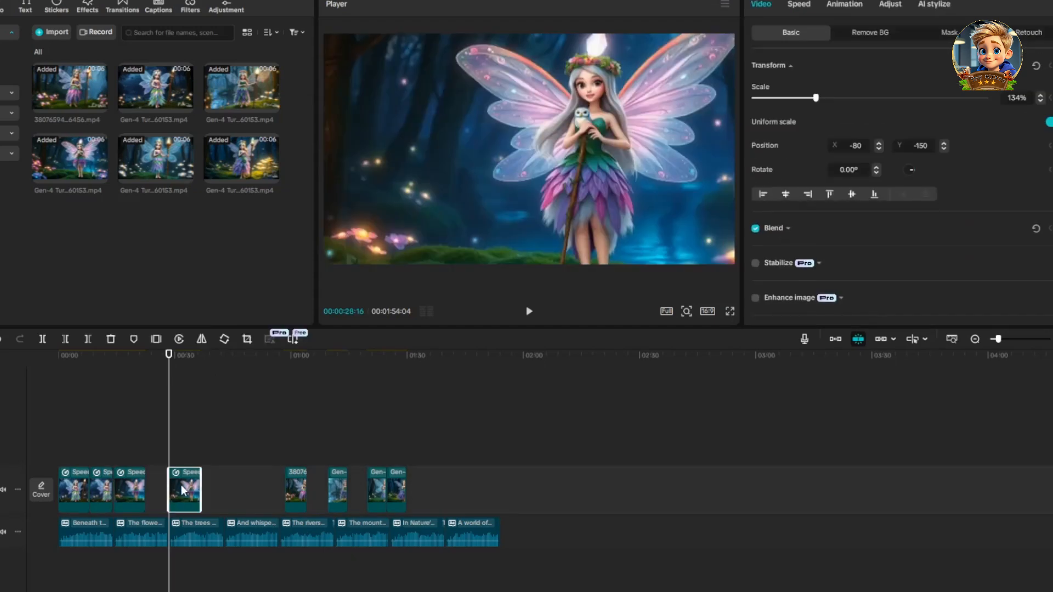
drag(176, 494, 126, 493)
key(ctrl+z)
Play the two pink-winged fairy clips to check how they run with the second lyric line
click(113, 379)
click(104, 356)
click(530, 311)
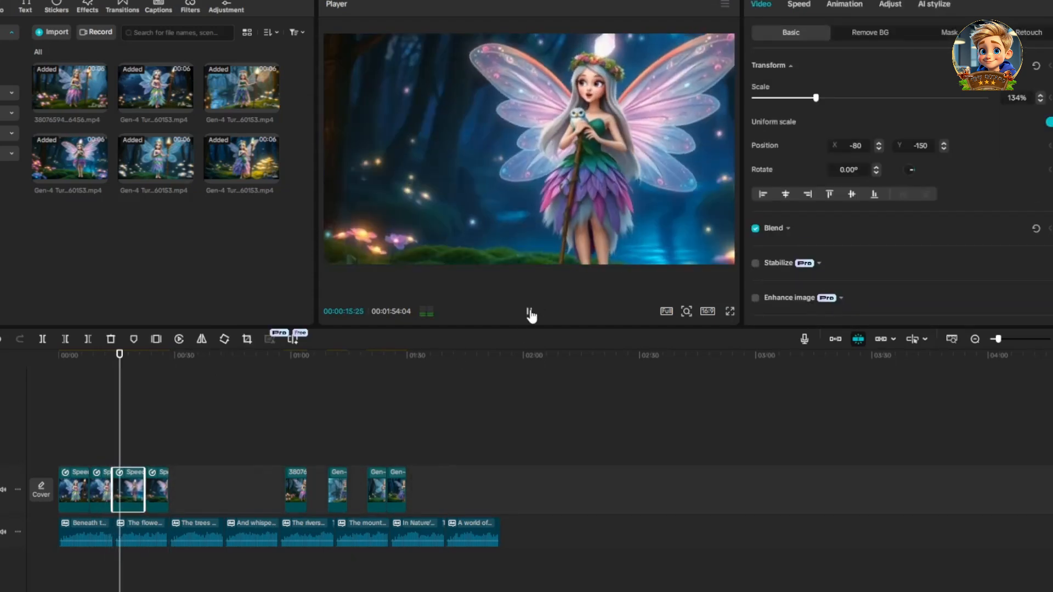
click(528, 311)
click(157, 489)
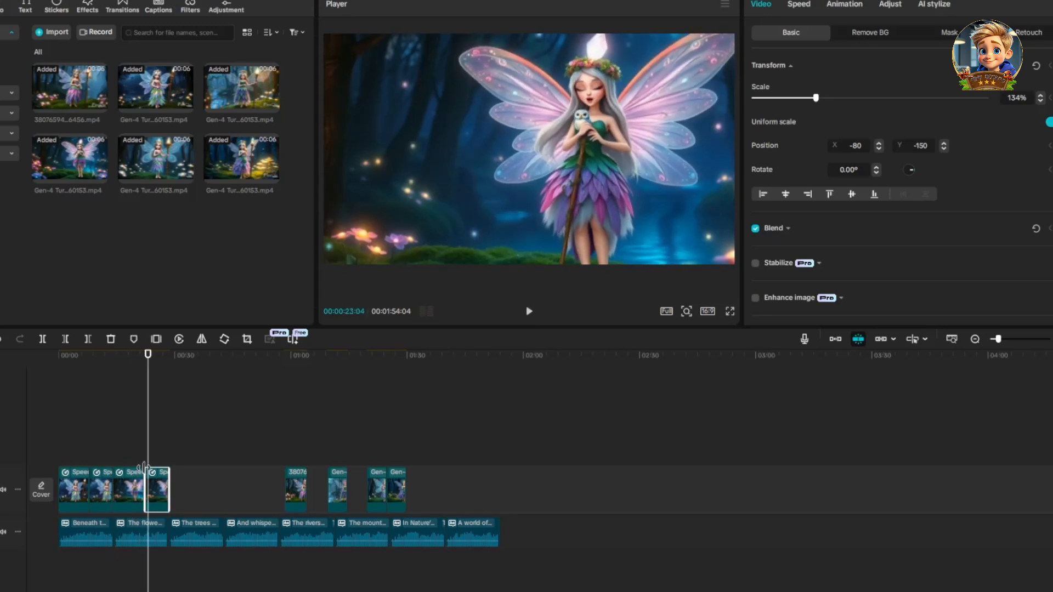
click(117, 357)
click(529, 310)
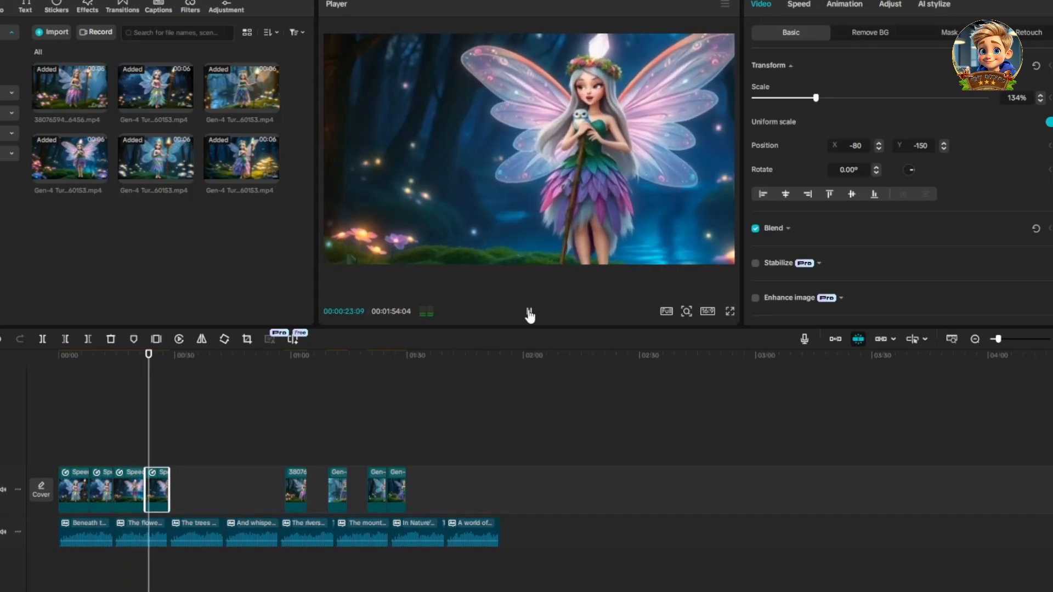
click(530, 314)
Move the fairy-with-owl clip to the start of the third lyric line and slow it to 0.73x
drag(300, 501, 180, 488)
click(145, 356)
click(799, 6)
drag(804, 83, 790, 87)
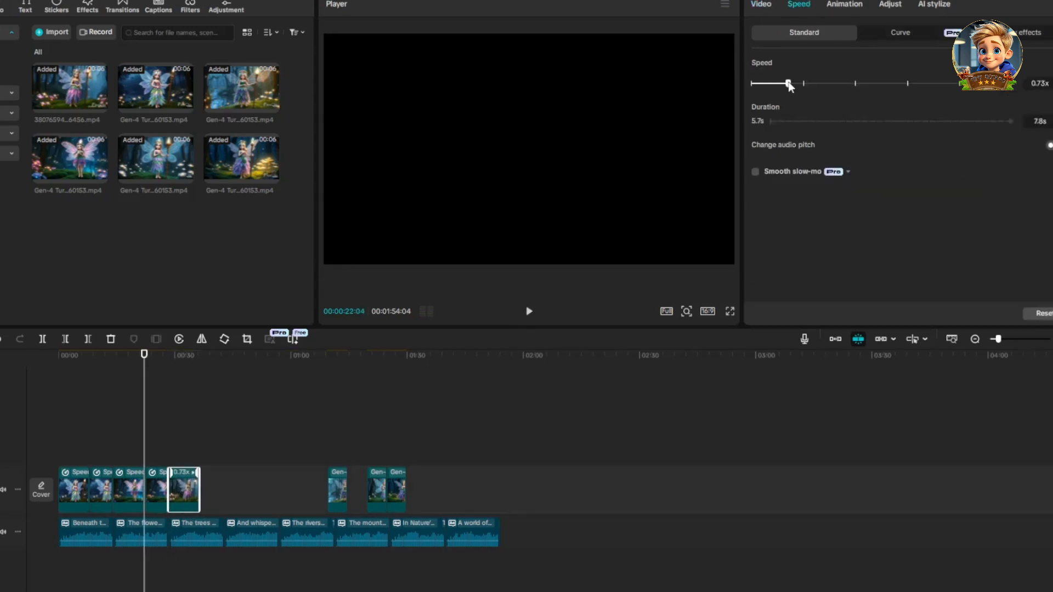
Paste a copy of the fairy-with-owl clip behind it and fit it to the end of the third lyric line
key(ctrl+c)
click(210, 379)
key(ctrl+v)
drag(229, 494, 224, 491)
Move the golden-lit fairy clip to the start of the fourth lyric line and slow it to 0.65x
drag(334, 489, 228, 489)
click(798, 5)
drag(803, 83, 784, 84)
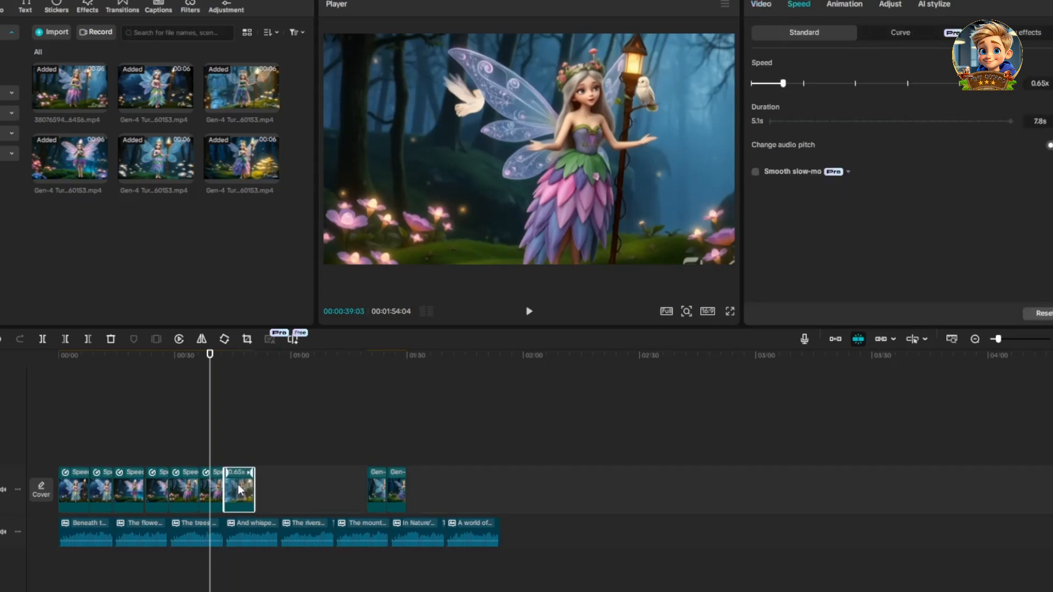
Paste a copy of the golden-lit fairy clip behind it and trim it to the end of the fourth lyric line
key(ctrl+c)
click(266, 404)
key(ctrl+v)
drag(274, 490, 263, 491)
drag(287, 490, 278, 490)
Move the stream fairy clip to the start of the fifth lyric line and slow it down
drag(376, 491, 288, 490)
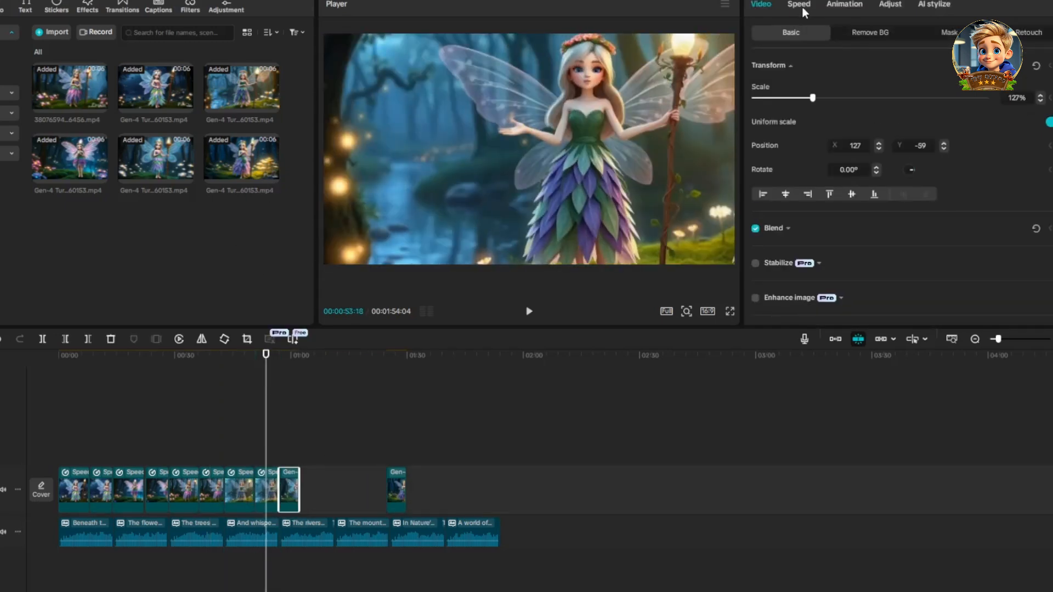
click(798, 5)
drag(803, 83, 786, 83)
Paste a copy of the stream fairy clip behind it and fit it to the end of the fifth lyric line
key(ctrl+c)
click(324, 405)
key(ctrl+v)
drag(338, 488, 322, 502)
drag(324, 392, 225, 391)
drag(324, 454, 322, 493)
Move the mushroom-forest fairy clip to the start of the sixth lyric line and slow it to 0.65x
drag(396, 490, 349, 490)
click(799, 5)
drag(804, 83, 783, 83)
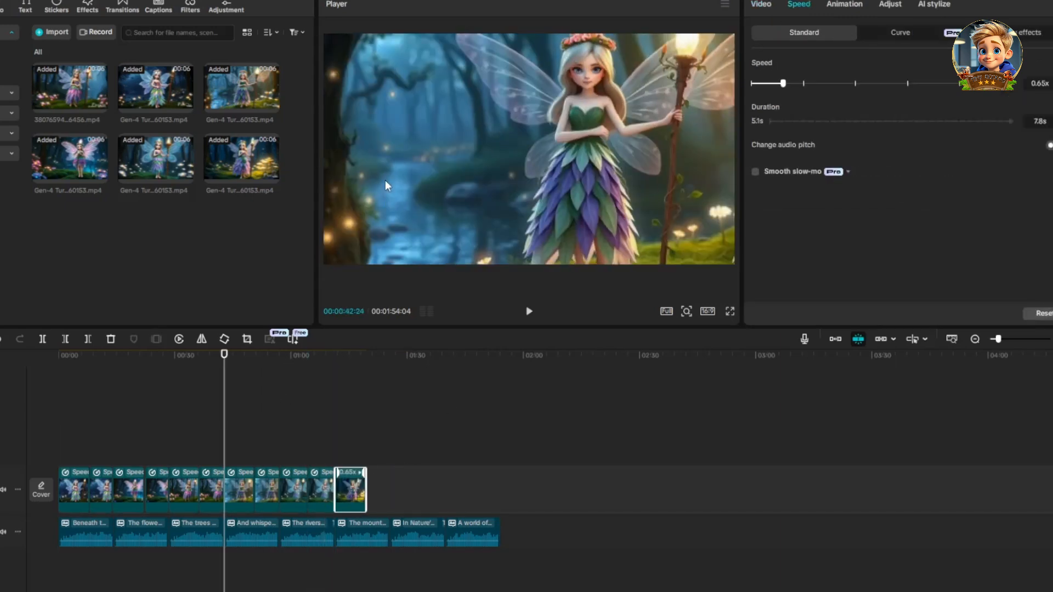
Paste a copy of the mushroom-forest clip, fit it to the end of the sixth lyric line and play that section
key(ctrl+c)
click(399, 405)
key(ctrl+v)
drag(416, 491, 389, 489)
click(366, 405)
click(529, 311)
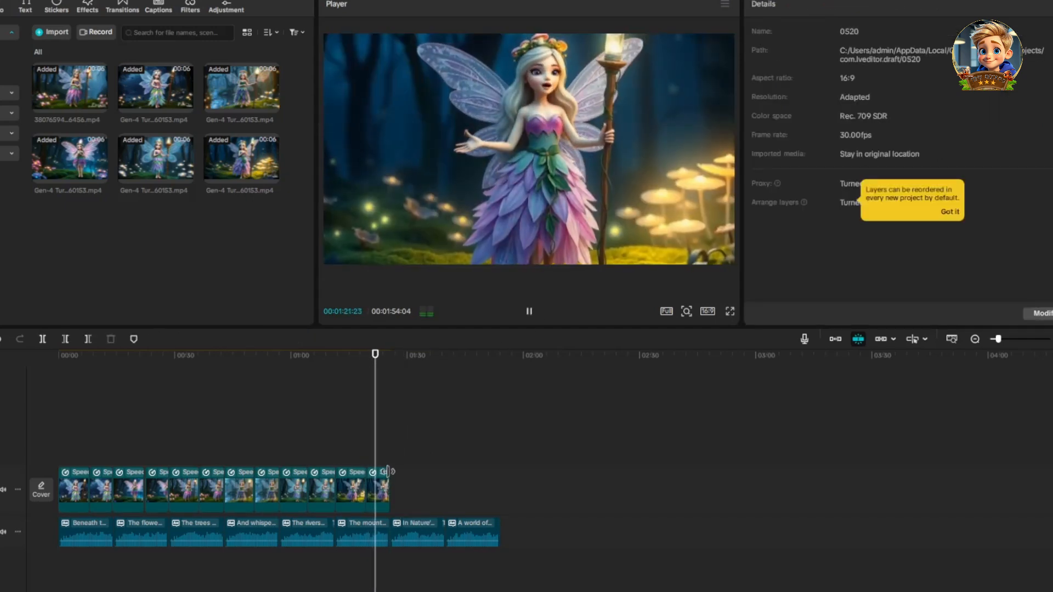
click(335, 416)
click(530, 311)
click(529, 312)
Copy the two fairy-with-owl clips and place the copies over the seventh lyric line
drag(183, 435, 218, 486)
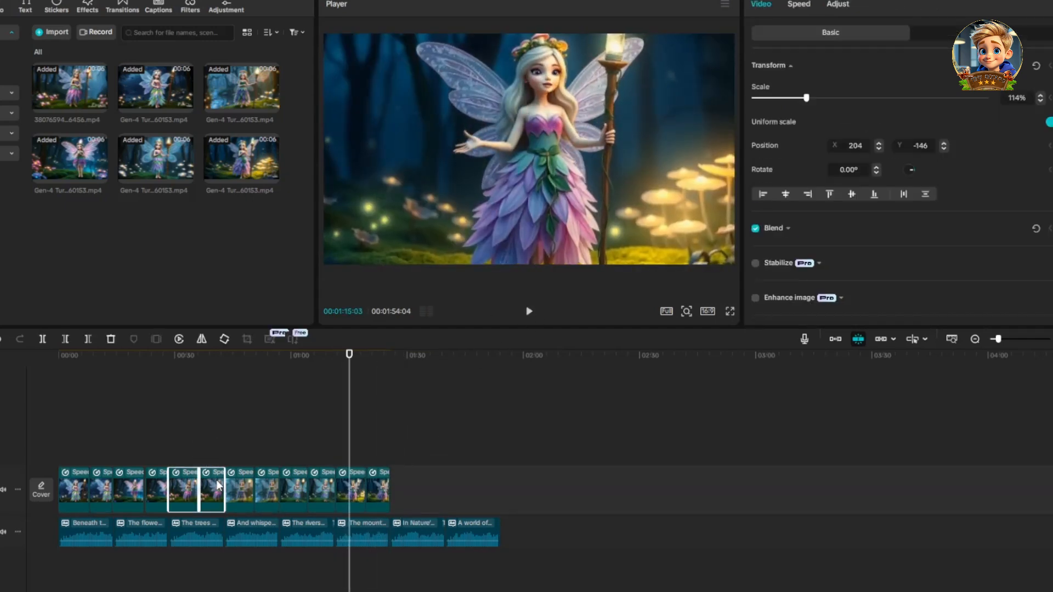
key(ctrl+c)
click(584, 422)
key(ctrl+v)
drag(514, 494, 403, 494)
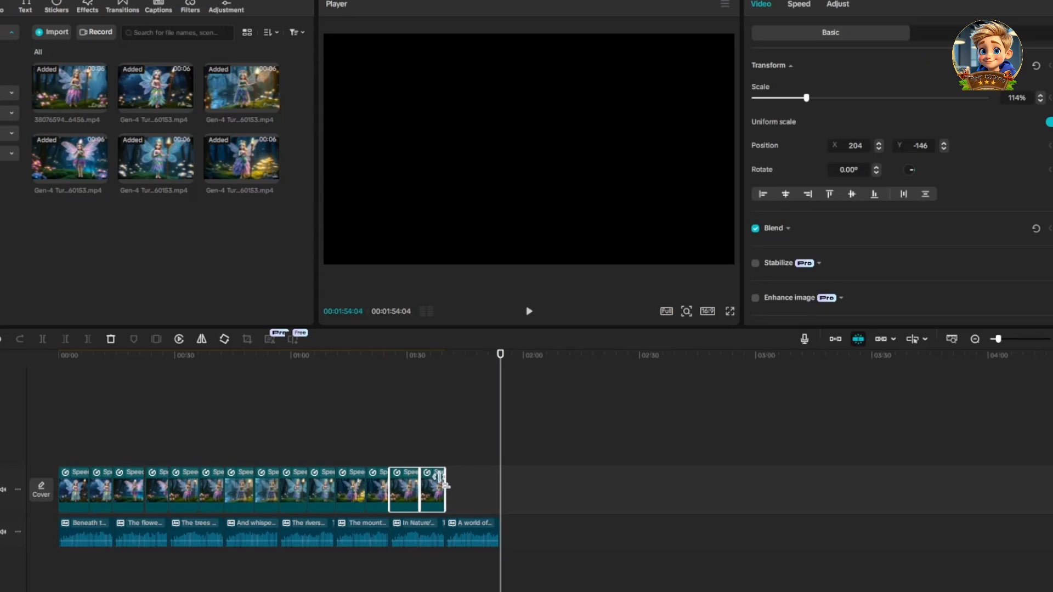
Place copies of the two mushroom-forest clips over the eighth lyric line and play the ending
click(456, 438)
click(374, 445)
drag(367, 459, 474, 489)
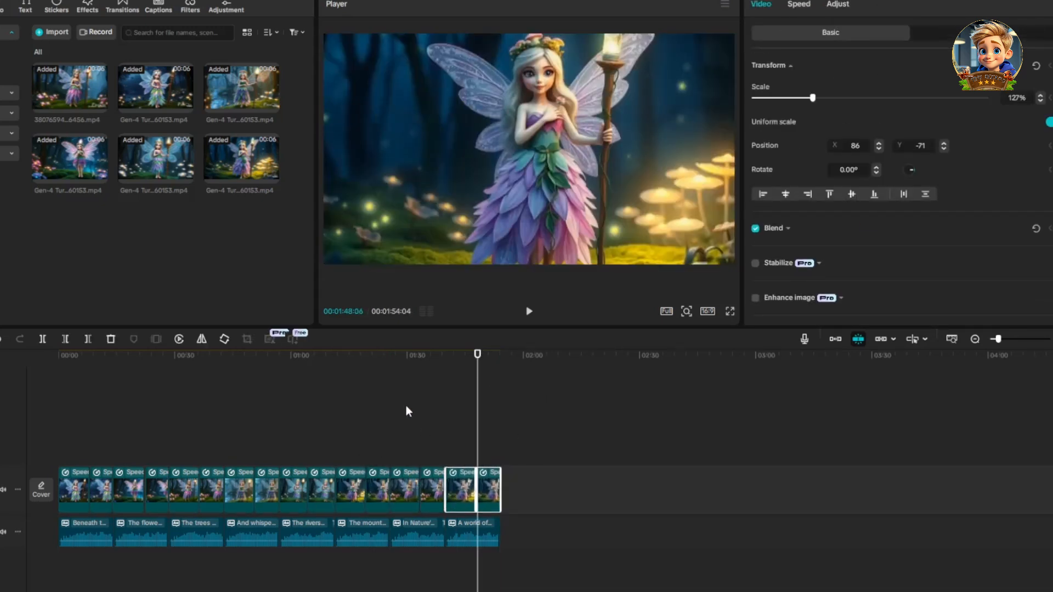
click(373, 411)
click(530, 312)
click(530, 312)
Move the mushroom-forest pair from the sixth lyric line to the fourth, parking the golden-lit pair on the upper track
drag(353, 449, 376, 485)
drag(376, 488, 268, 485)
drag(267, 485, 378, 494)
drag(206, 414, 168, 447)
drag(168, 447, 238, 498)
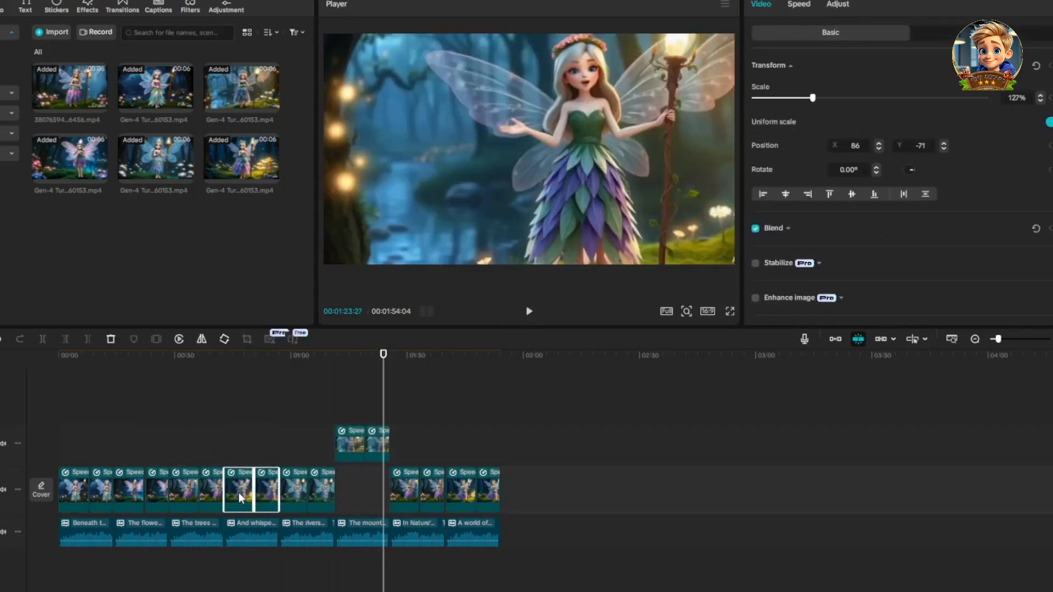
Place the golden-lit fairy pair into the main-track gap over the sixth lyric line
mouse_move(351, 451)
mouse_down()
mouse_move(353, 505)
mouse_move(348, 452)
mouse_up()
click(1004, 340)
drag(273, 488, 273, 489)
drag(329, 447, 330, 490)
drag(421, 436, 421, 486)
drag(1004, 340, 1001, 340)
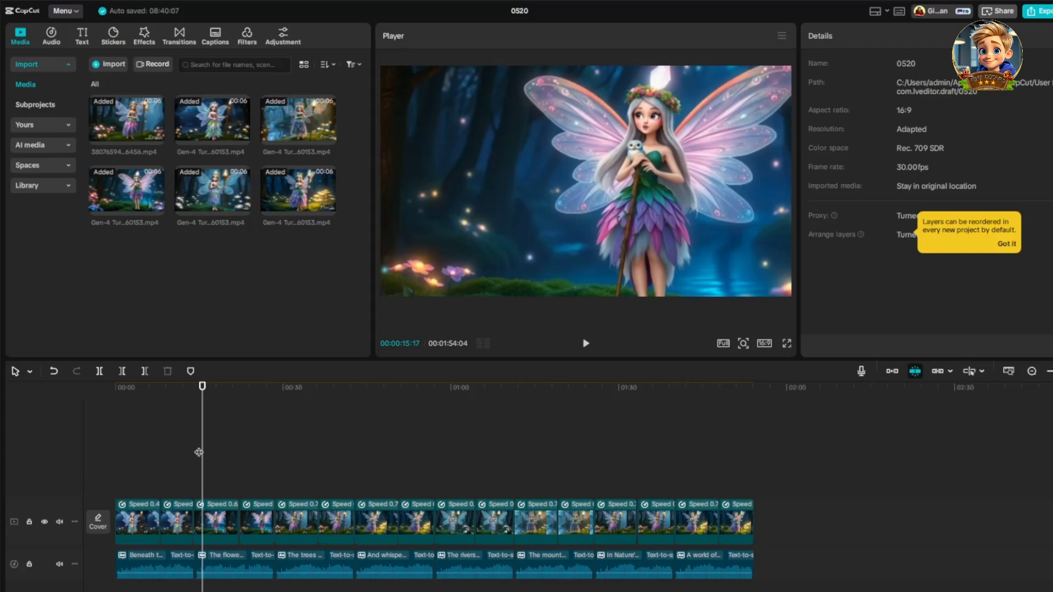
Add the Mix transition between the first two video clips
drag(199, 452, 30, 488)
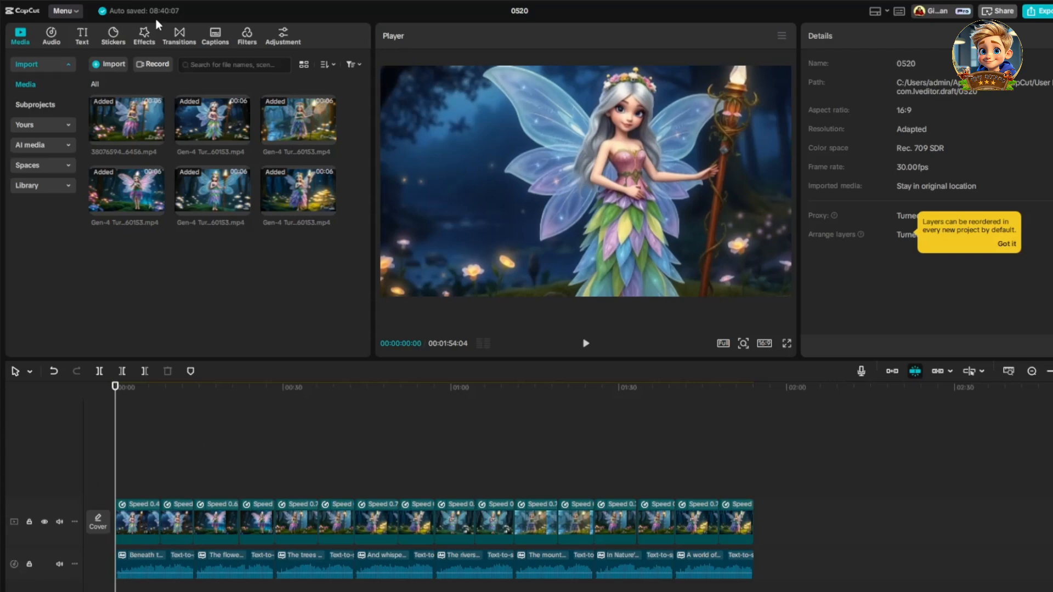
click(176, 38)
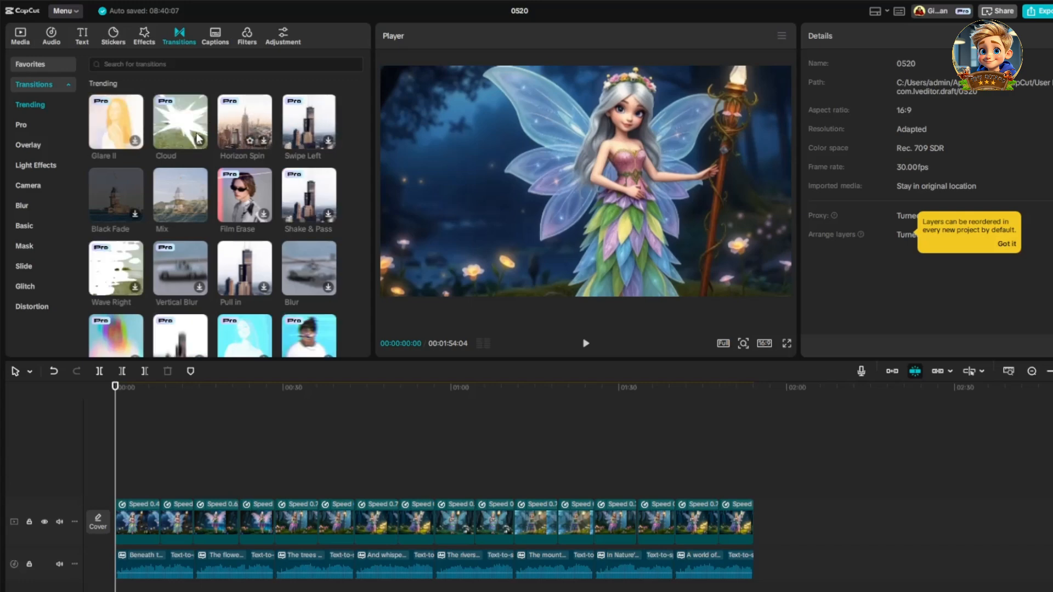
mouse_move(169, 186)
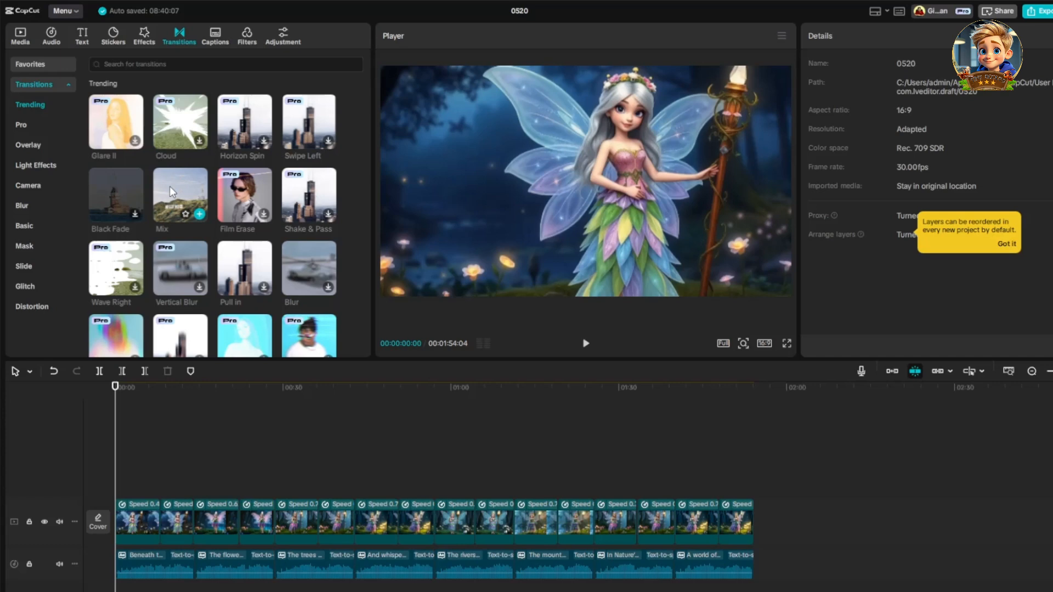
drag(169, 185, 147, 466)
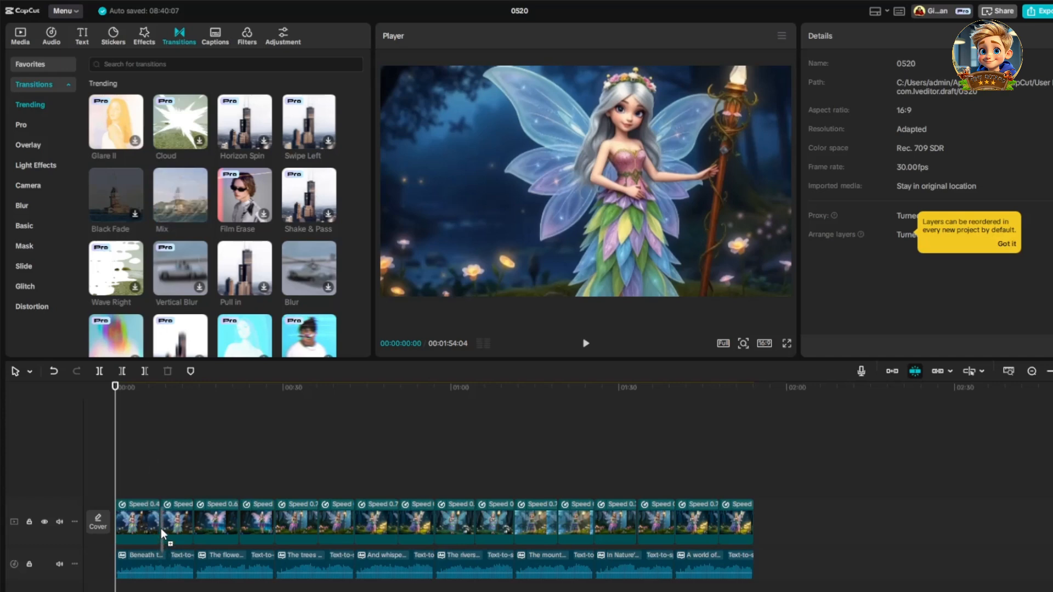
drag(157, 519, 159, 521)
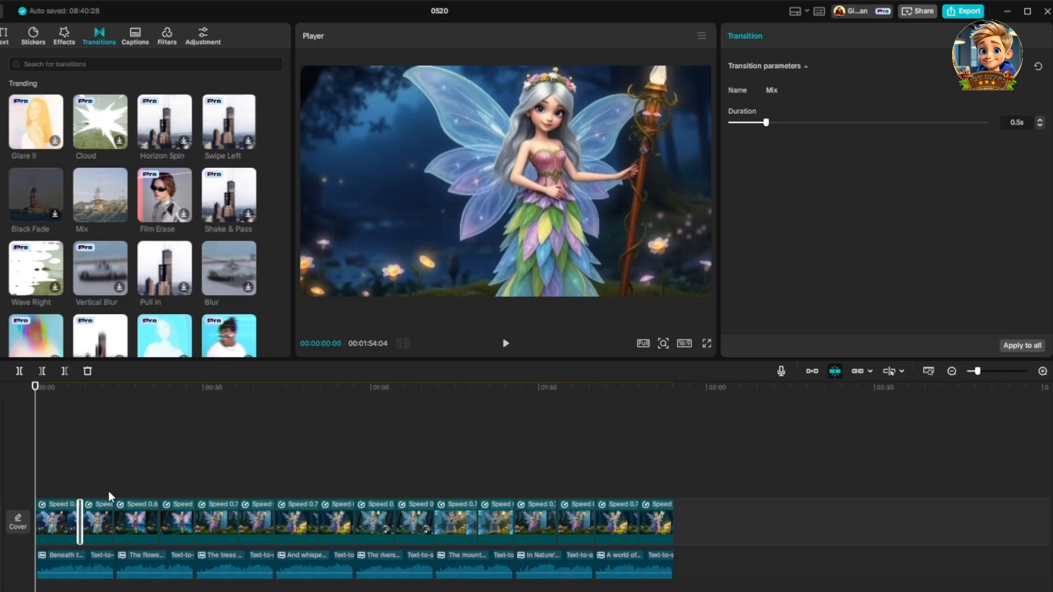
Apply the Mix transition to every cut on the main track and play the video
click(1014, 344)
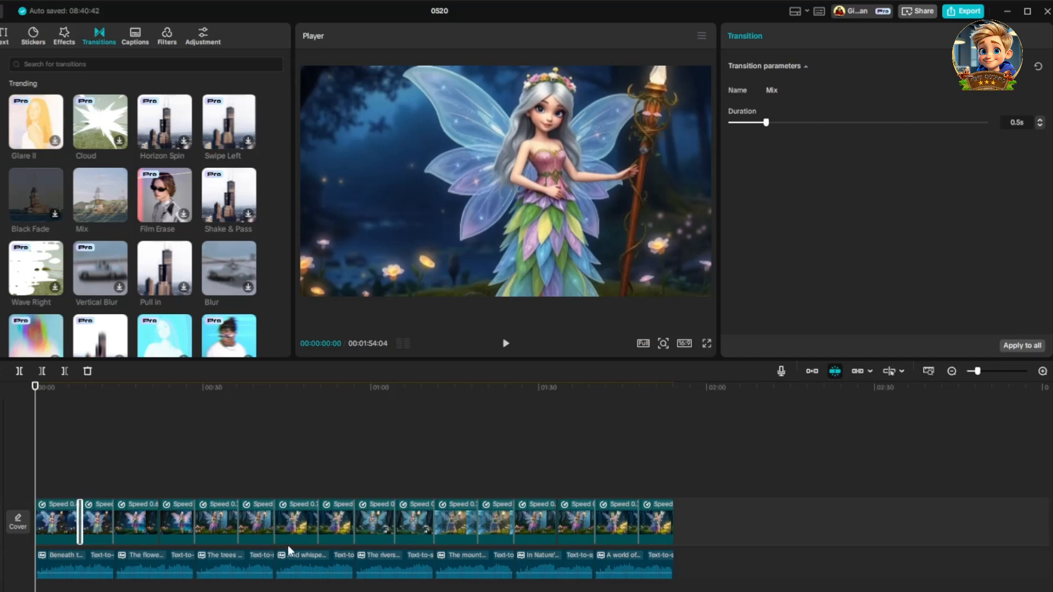
click(176, 470)
click(506, 344)
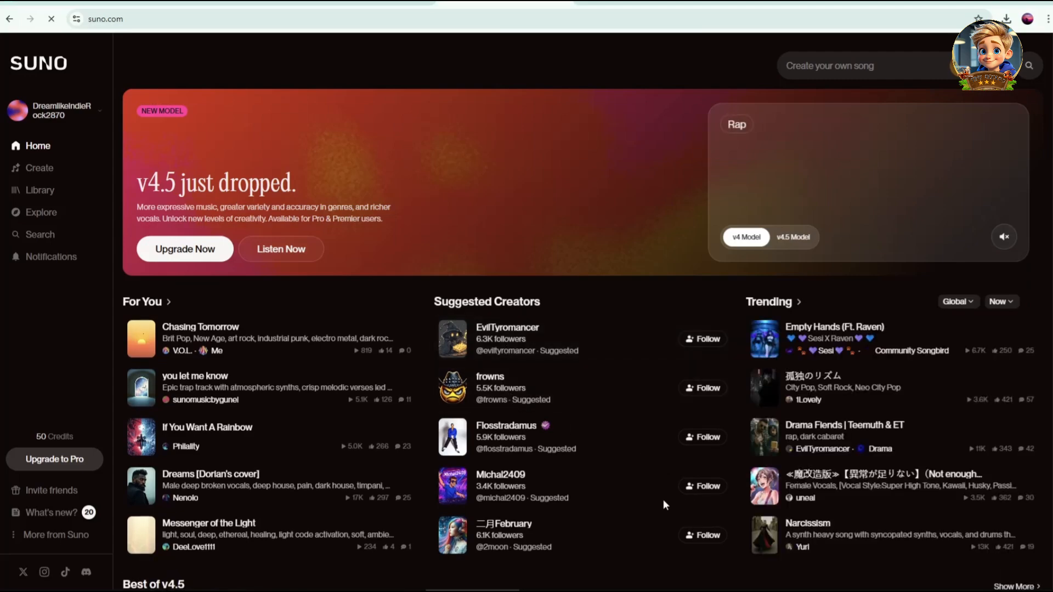
scroll(632, 379, down, 5)
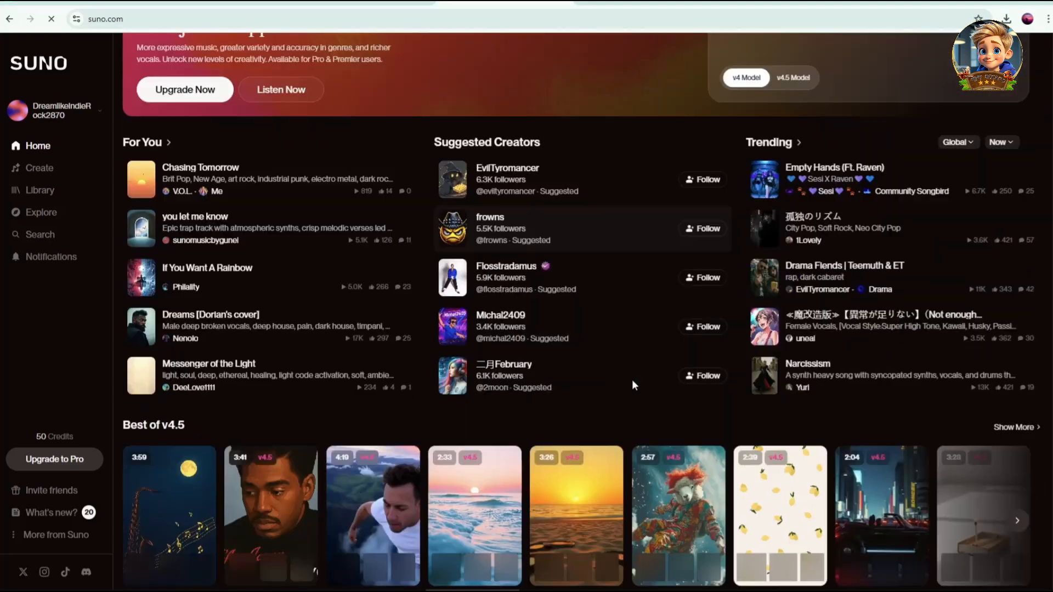
scroll(633, 387, down, 3)
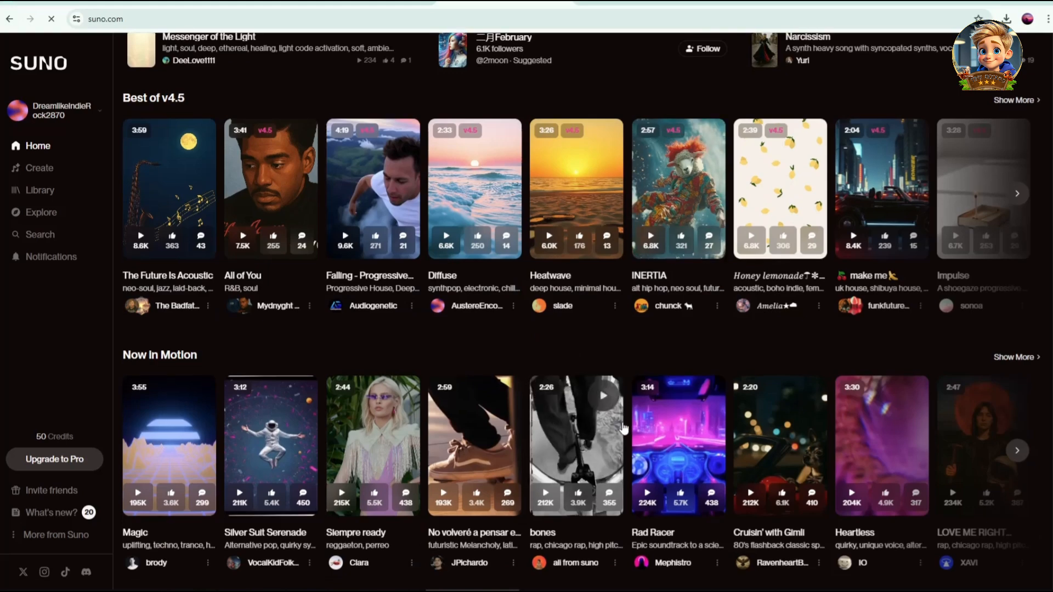
scroll(619, 437, down, 3)
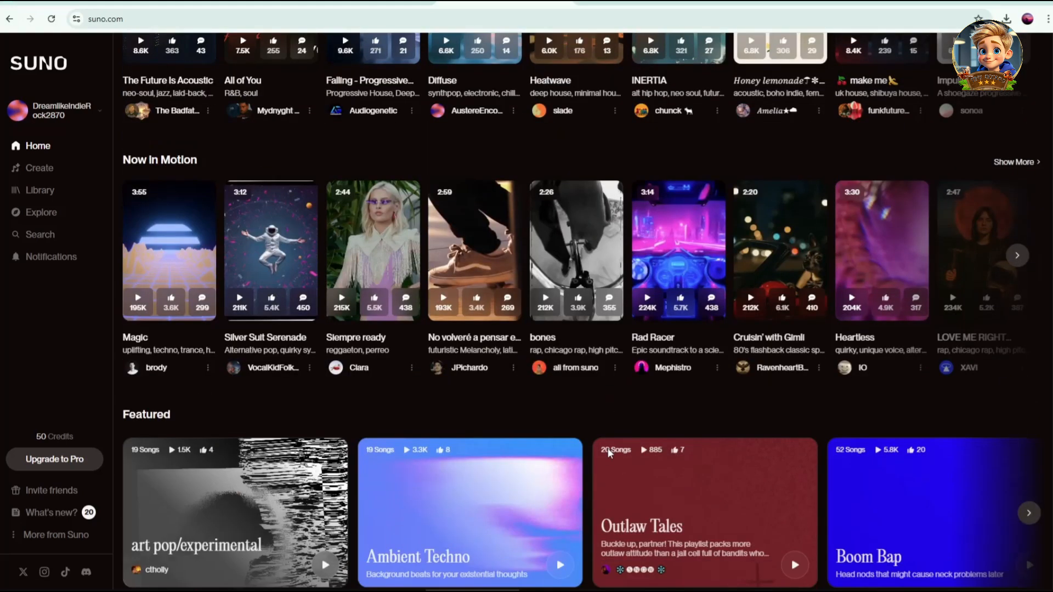
scroll(609, 452, up, 12)
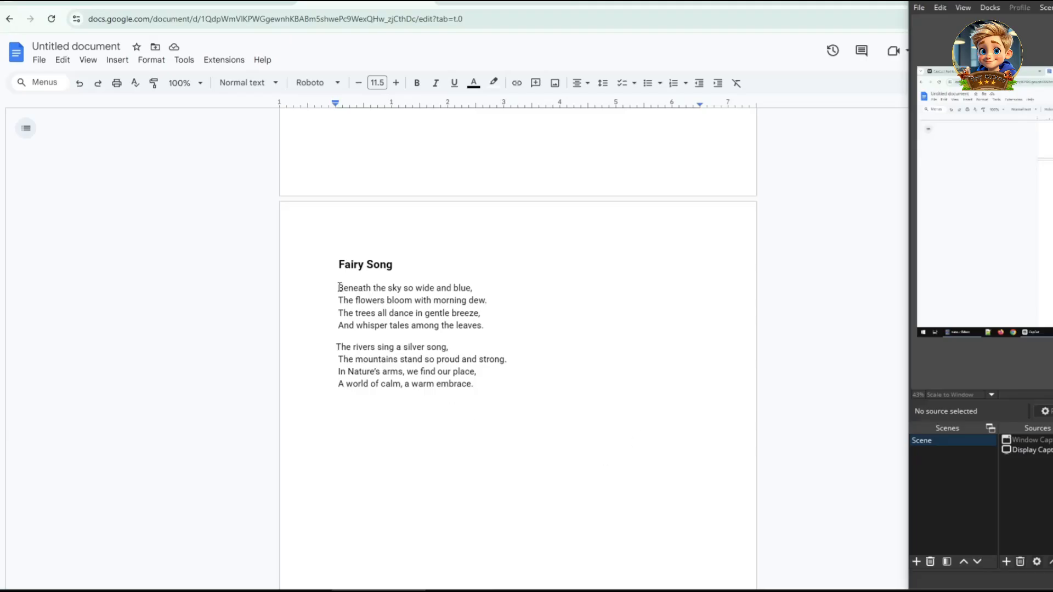
Copy both verses of the Fairy Song lyrics from the Google Docs document for Suno's custom song lyrics
drag(337, 287, 488, 393)
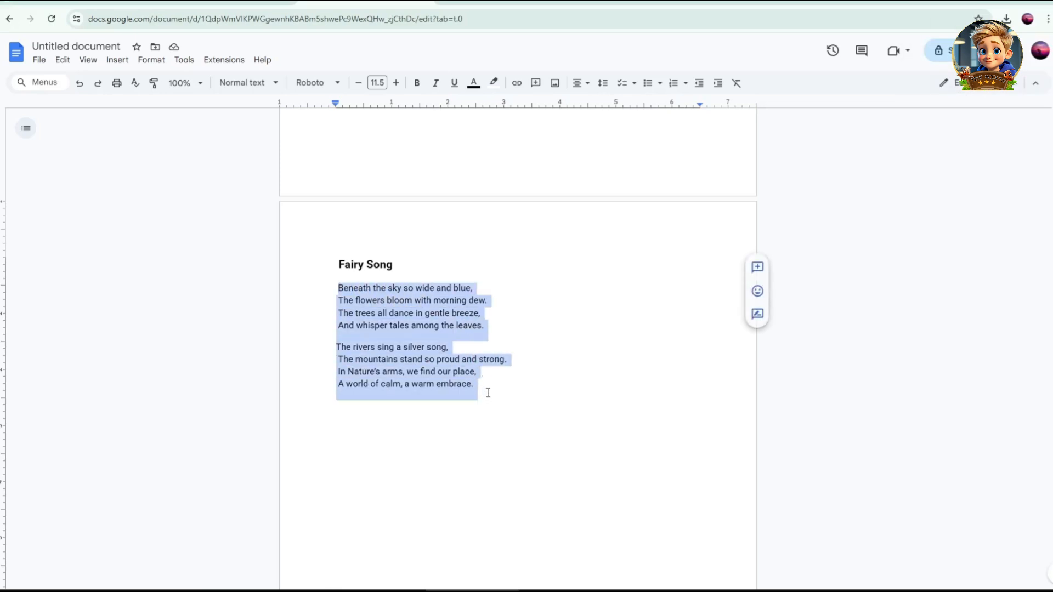
right_click(410, 311)
click(439, 310)
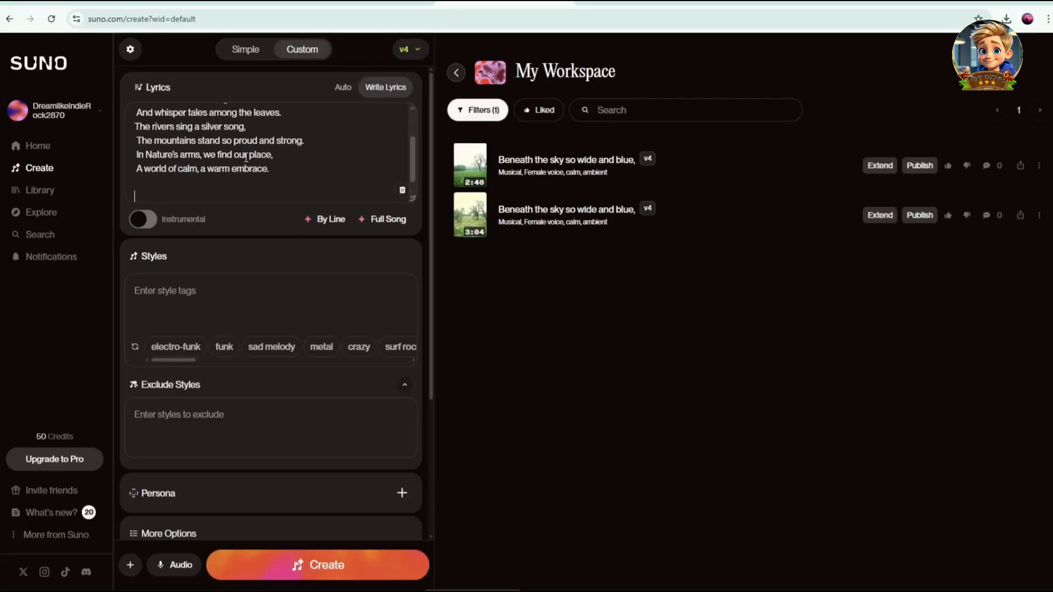
Separate the two verses in the Suno lyrics with a blank line before "The rivers sing a silver song,"
scroll(283, 158, up, 2)
key(Return)
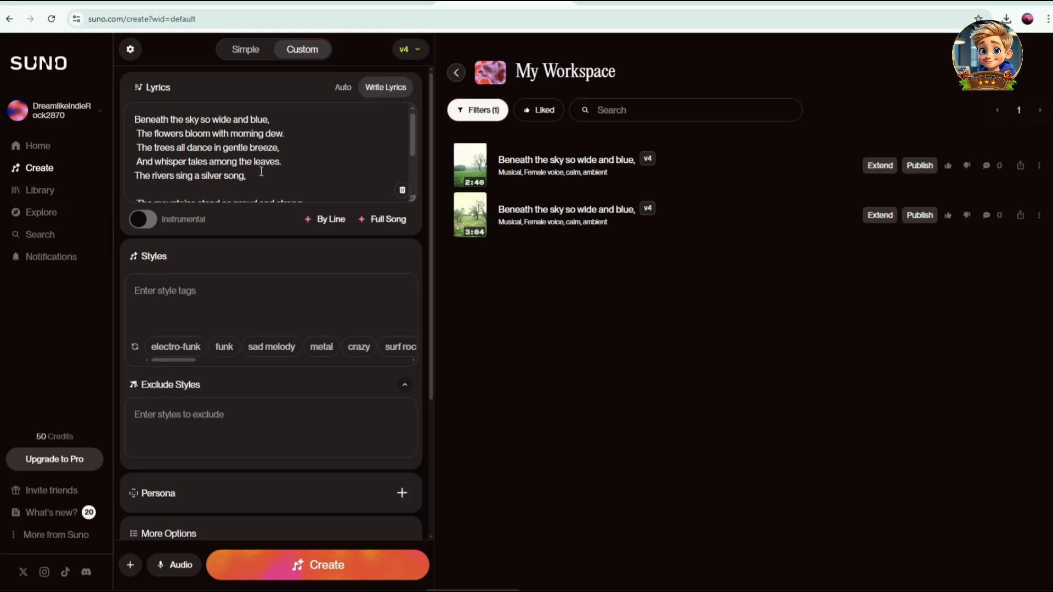
key(BackSpace)
click(286, 162)
key(Return)
Set the song styles to "Musical, calm, ambient, female voice" and generate the song
click(196, 322)
text(Musical,)
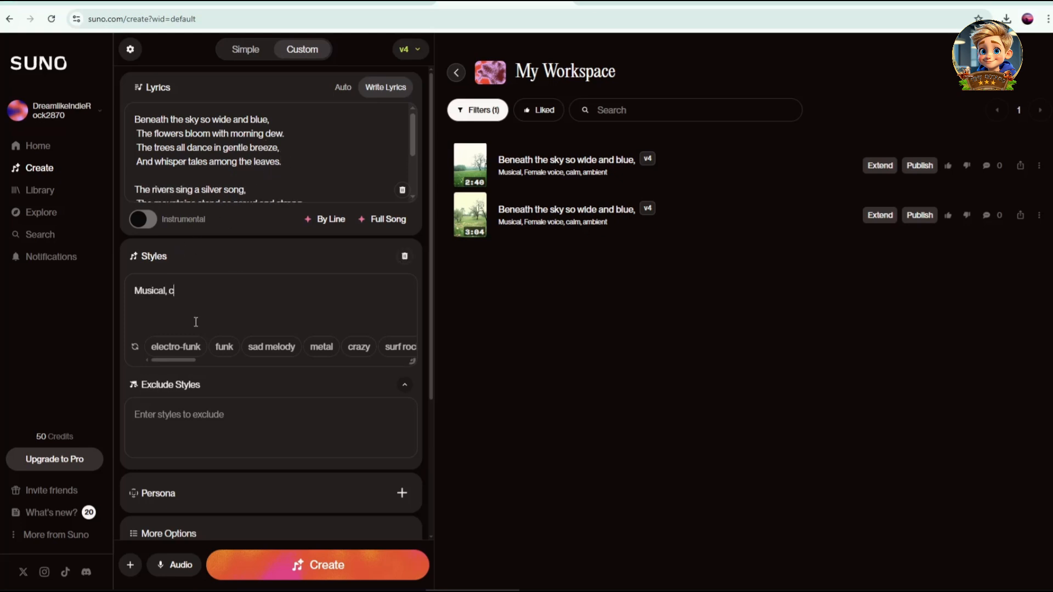
text( calm, ambient, femae voice)
click(247, 290)
text(l)
click(282, 307)
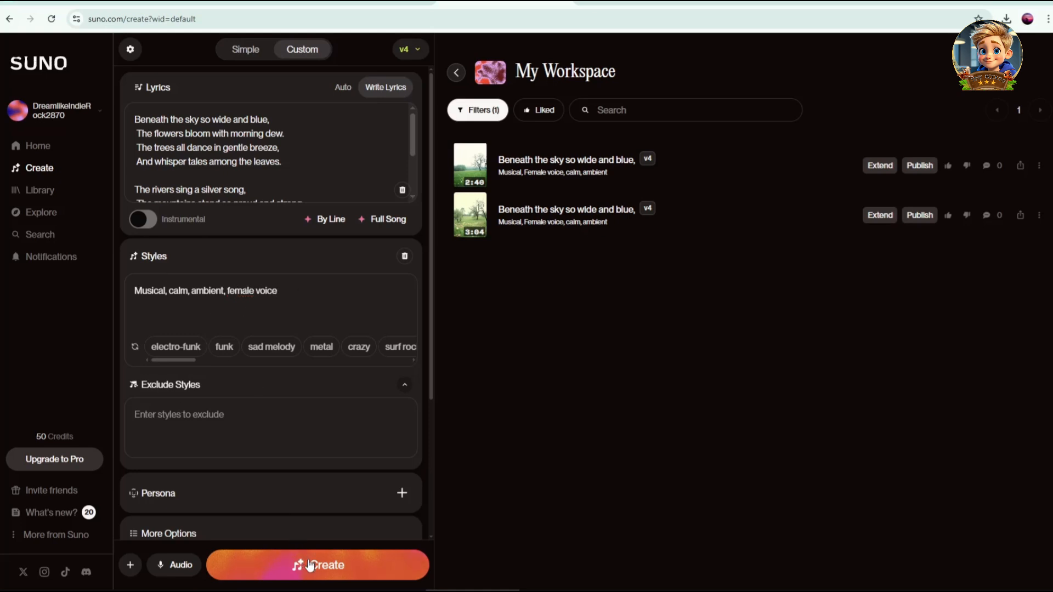
click(336, 571)
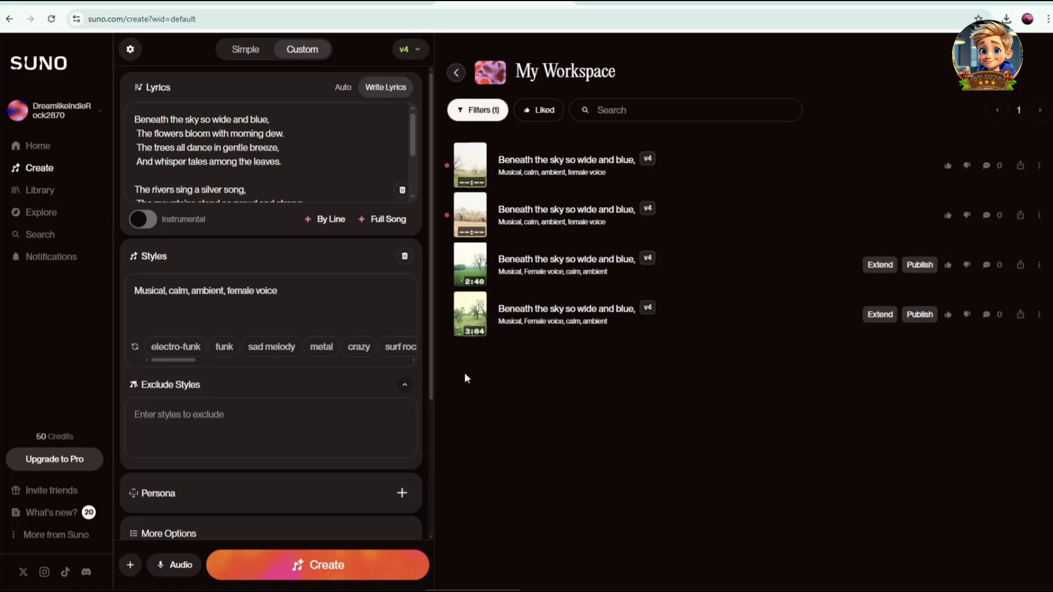
Listen to the two newly generated songs and the 3:04 version, and open the download options of the 3:04 song
click(470, 218)
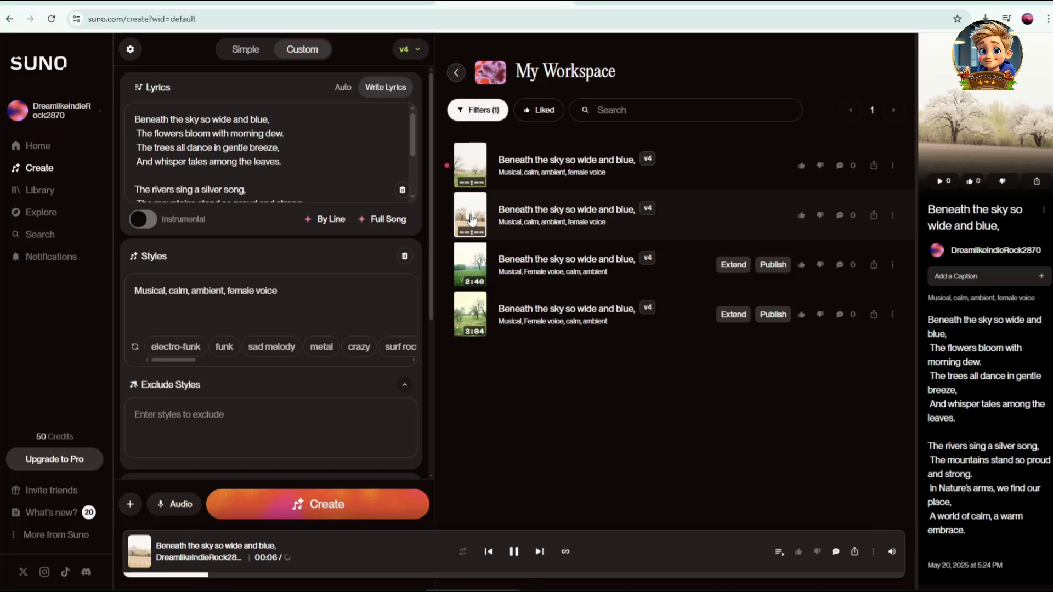
click(470, 170)
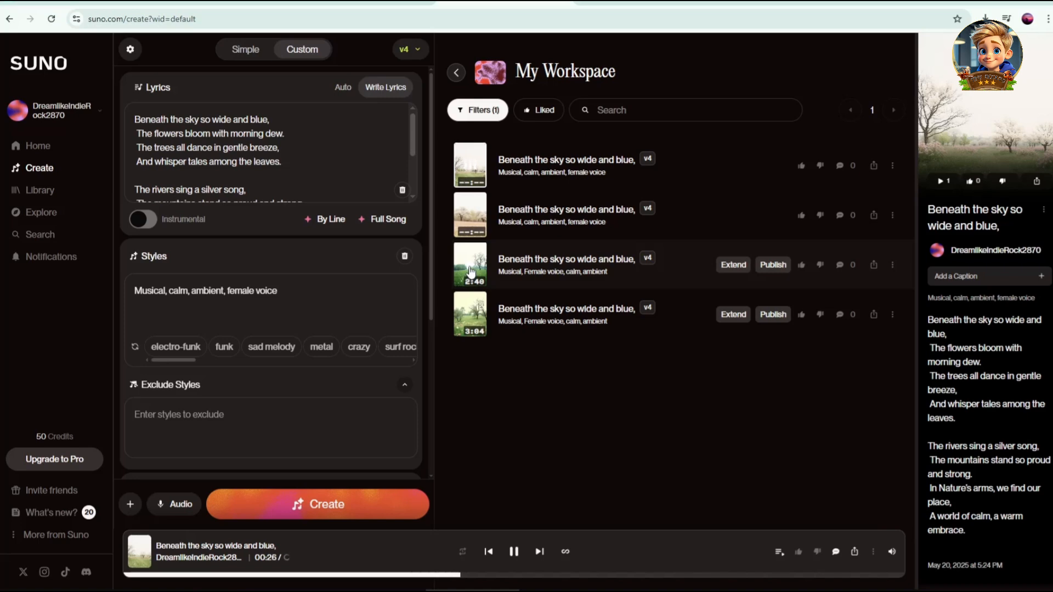
click(471, 312)
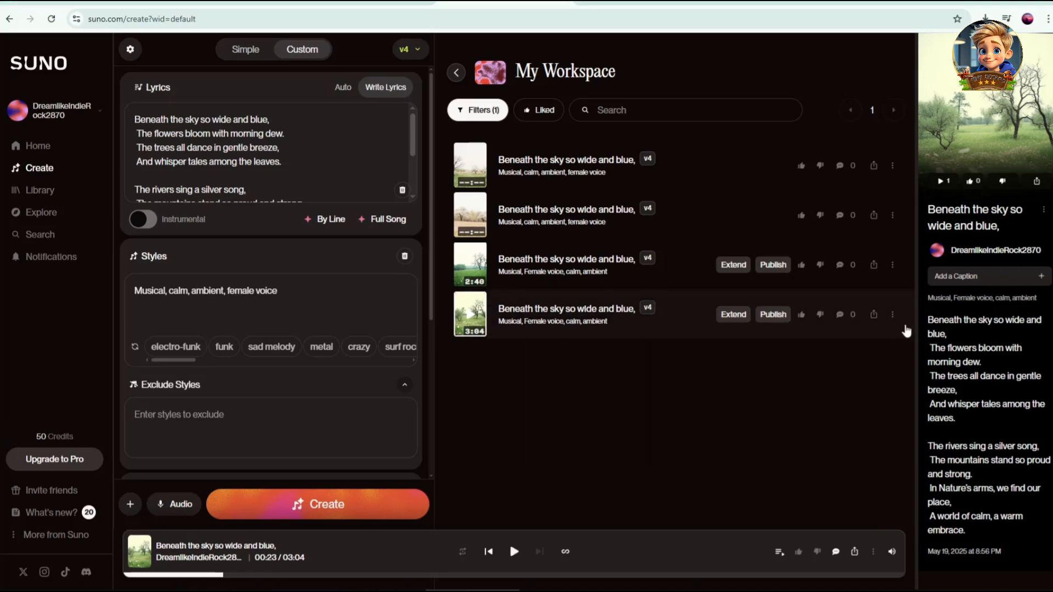
click(893, 316)
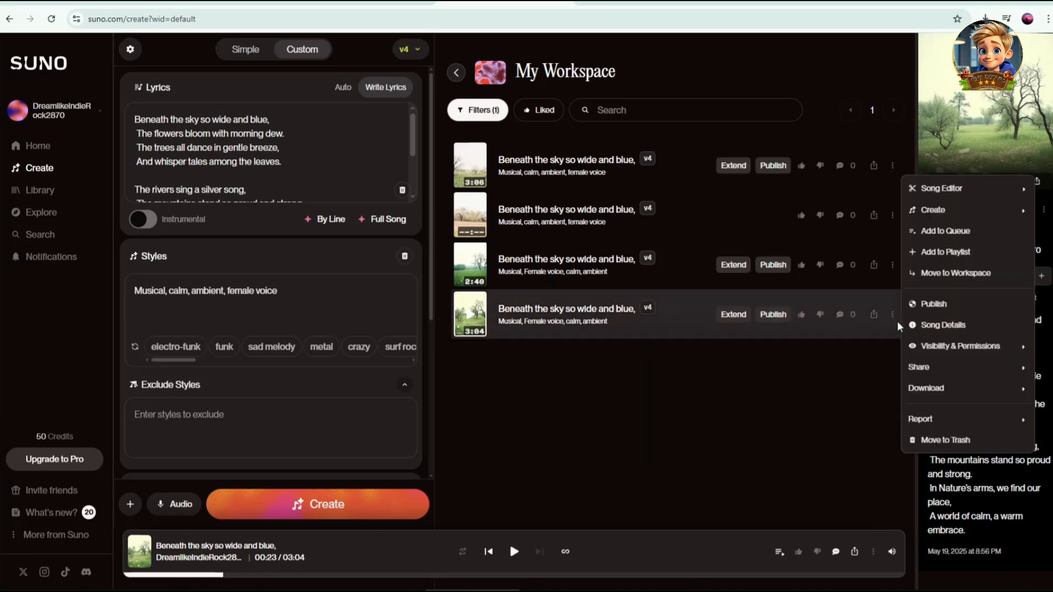
mouse_move(933, 388)
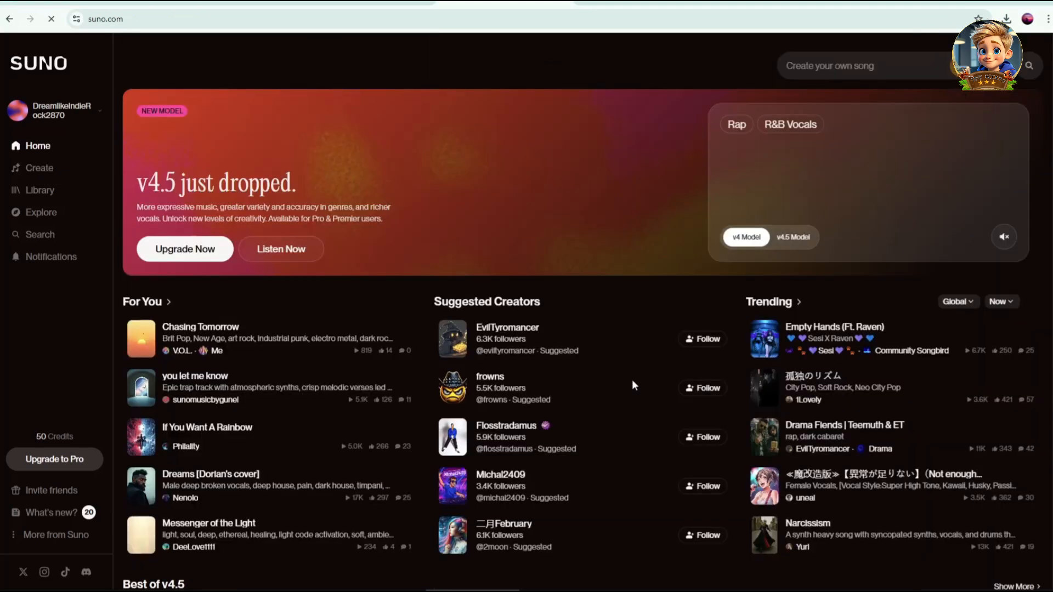
scroll(632, 382, down, 5)
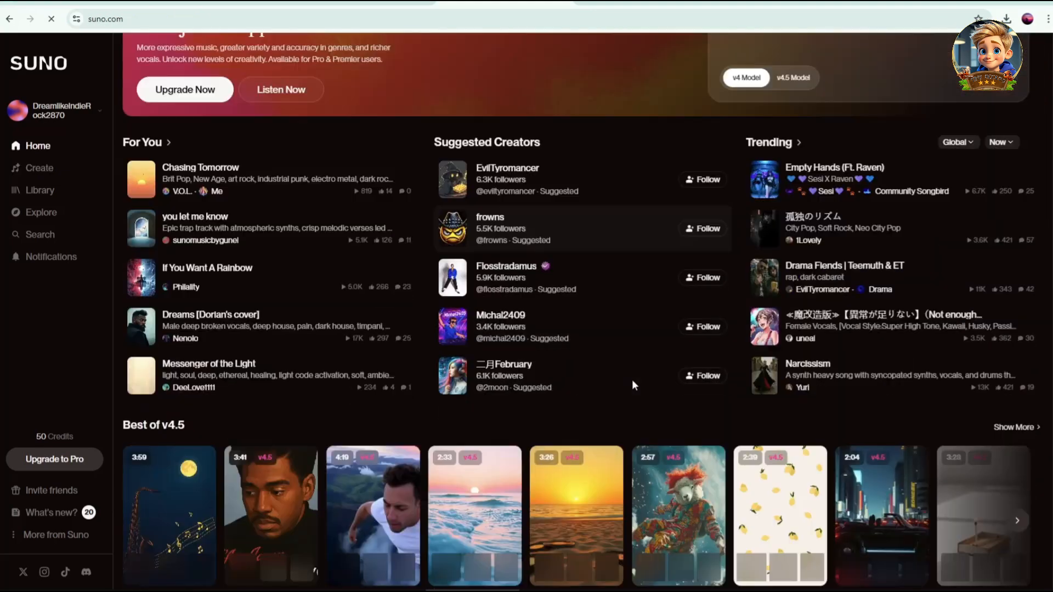
scroll(634, 388, down, 3)
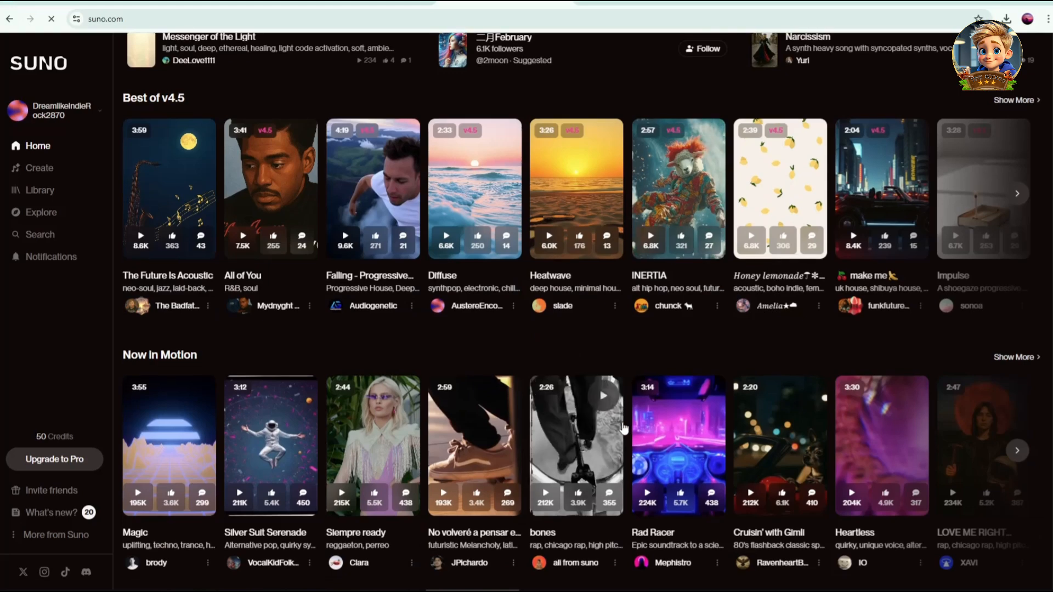
scroll(619, 436, down, 3)
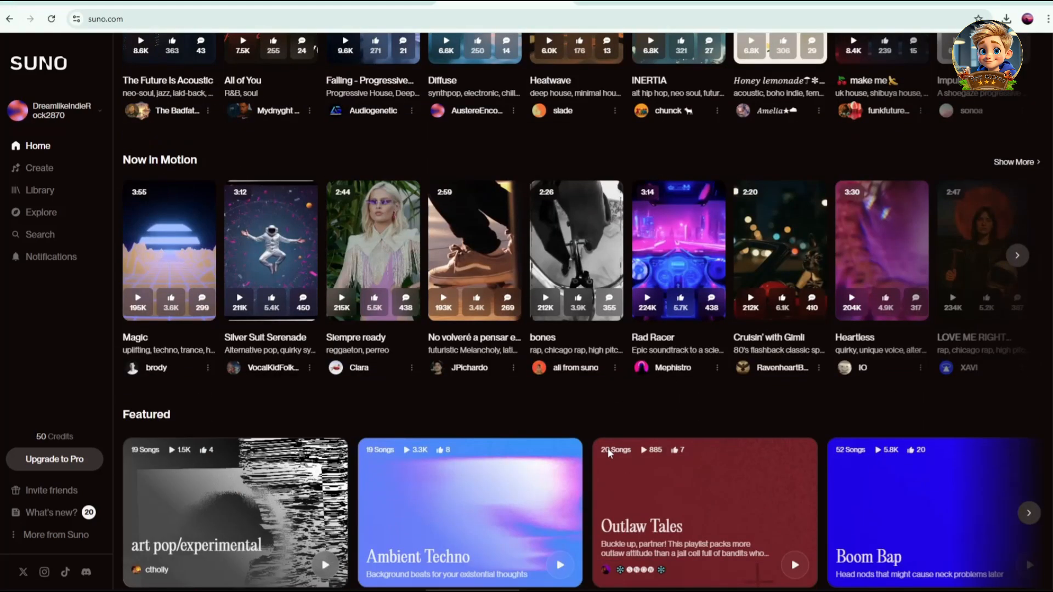
scroll(609, 452, up, 10)
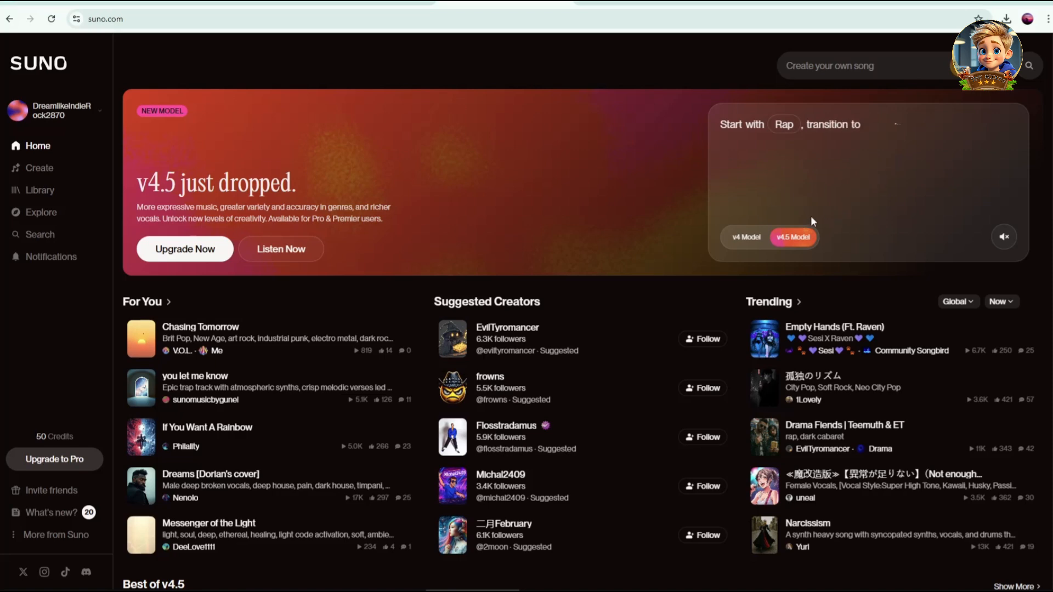
click(40, 175)
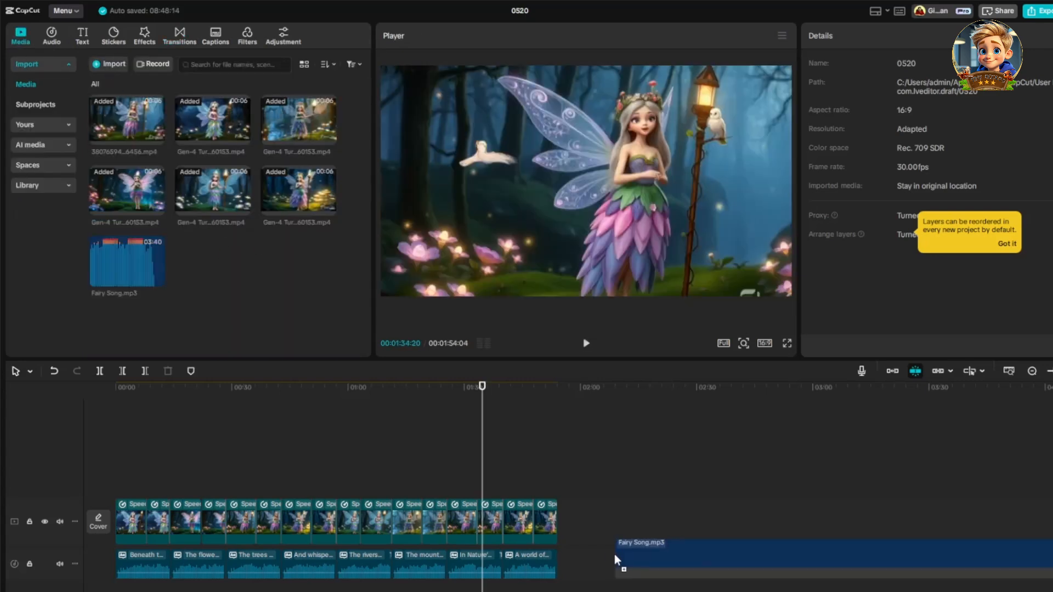
In CapCut, replace the eight lyric voice clips on the audio track with Fairy Song.mp3, starting at the beginning of the timeline
drag(615, 554, 599, 559)
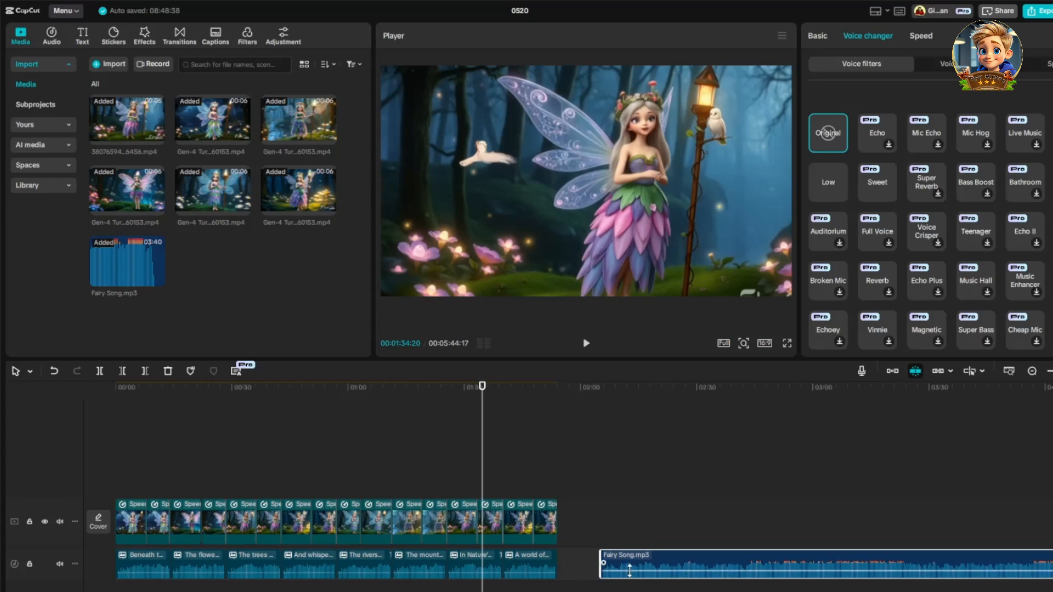
drag(551, 584, 129, 576)
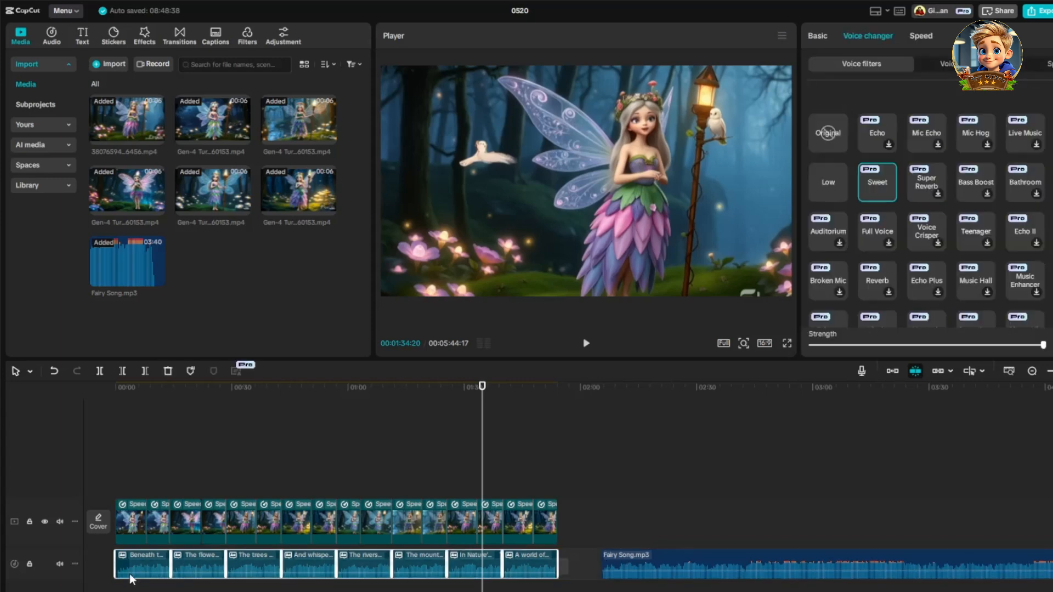
key(Delete)
drag(683, 567, 187, 571)
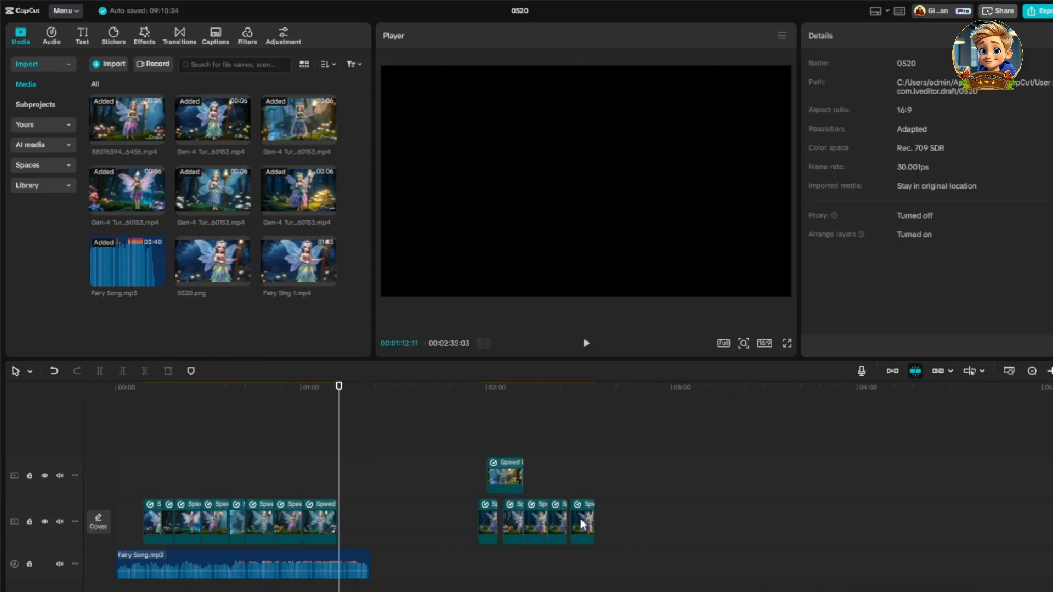
Move the last fairy clip on the main track to line up with the end of Fairy Song.mp3 and play the video
drag(397, 526, 361, 529)
key(space)
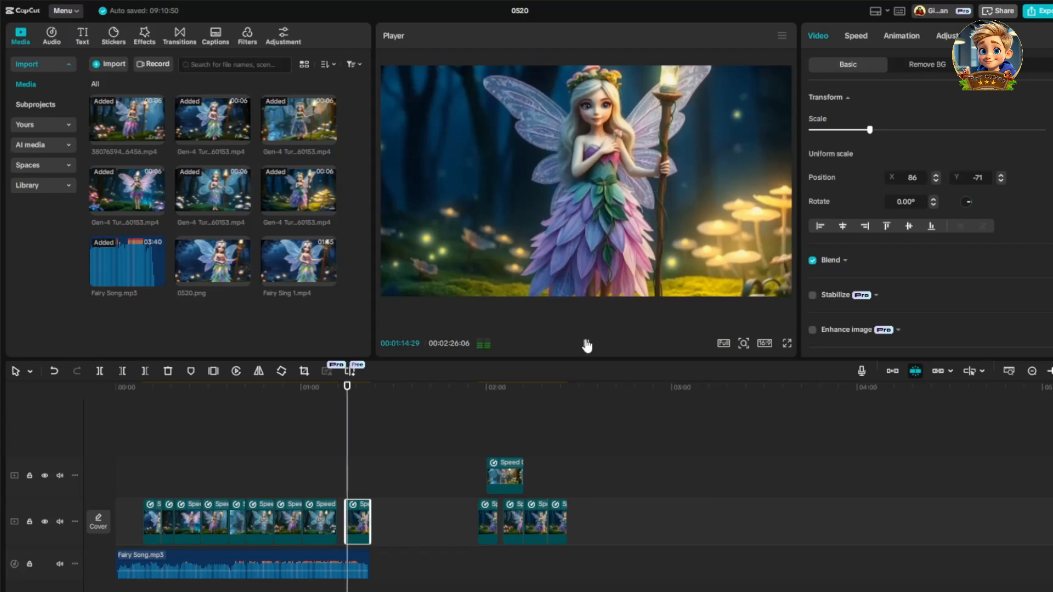
click(586, 343)
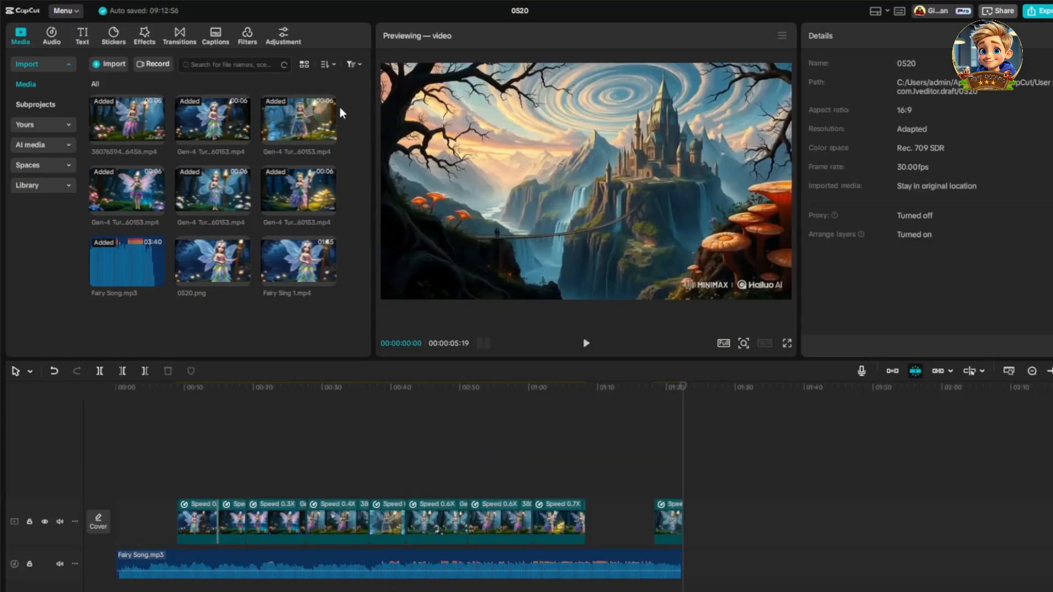
Place the garden landscape clip at the start of the main track, slowed to 0.63x to fill the gap before the first fairy clip
scroll(214, 220, down, 1)
drag(127, 311, 118, 505)
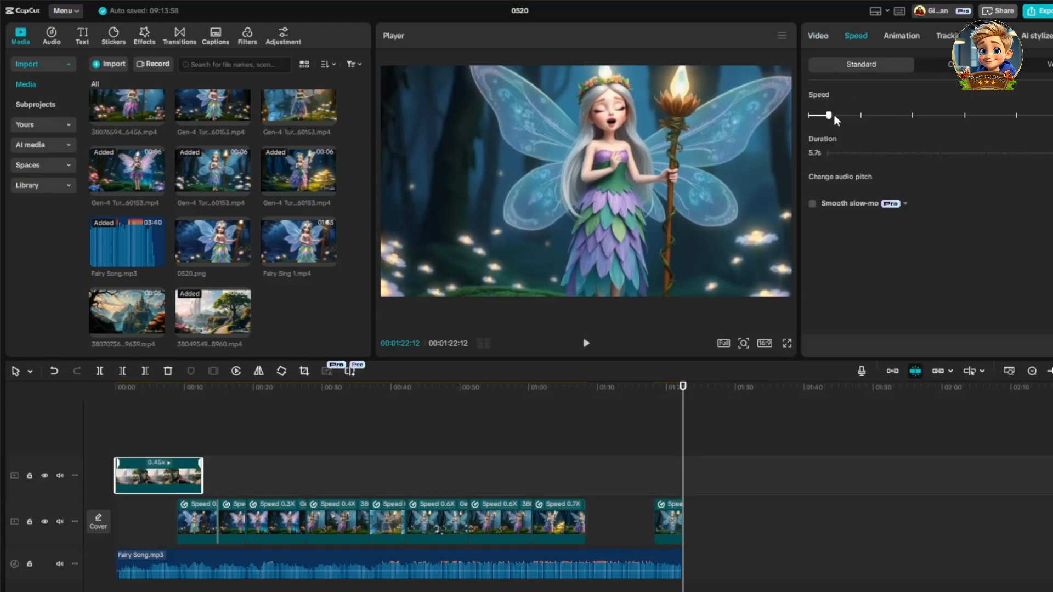
drag(836, 119, 839, 117)
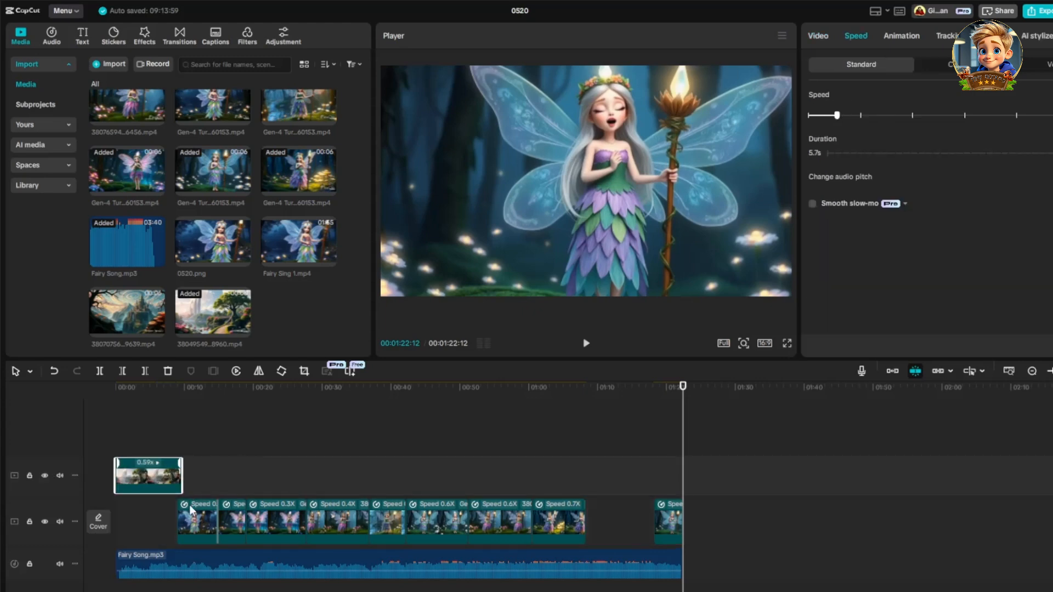
drag(159, 475, 159, 521)
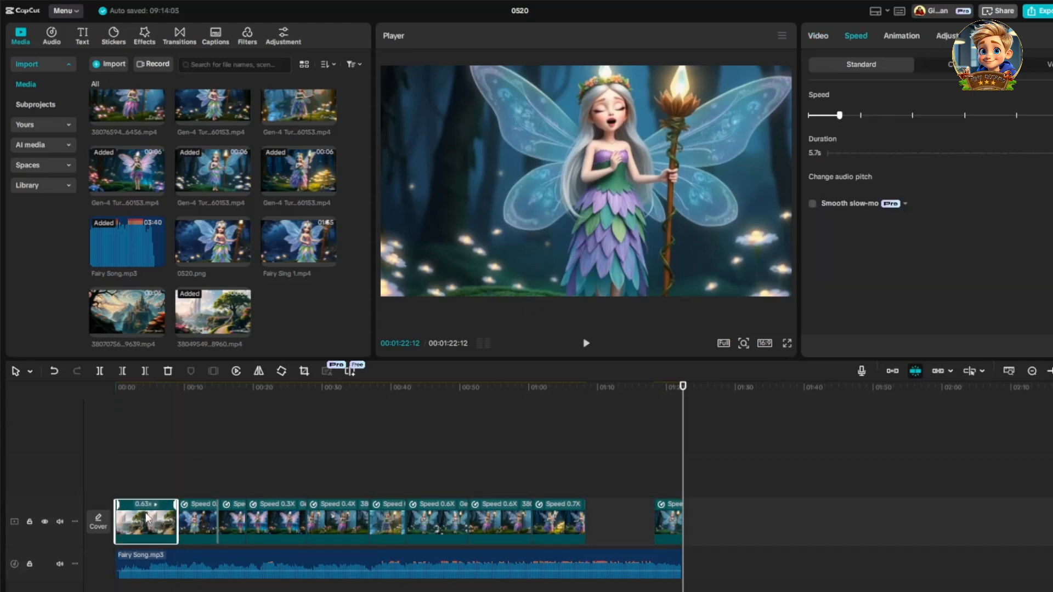
Place the castle landscape clip in the main-track gap before the final fairy clip, slowed to about 0.5x to fill it
drag(129, 311, 589, 516)
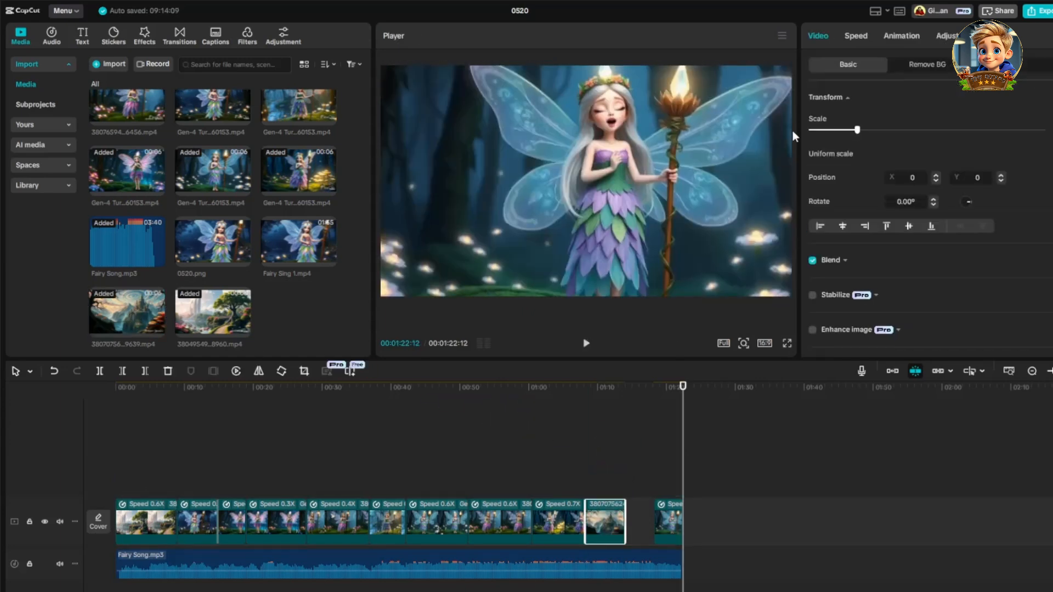
click(856, 35)
drag(858, 116, 833, 114)
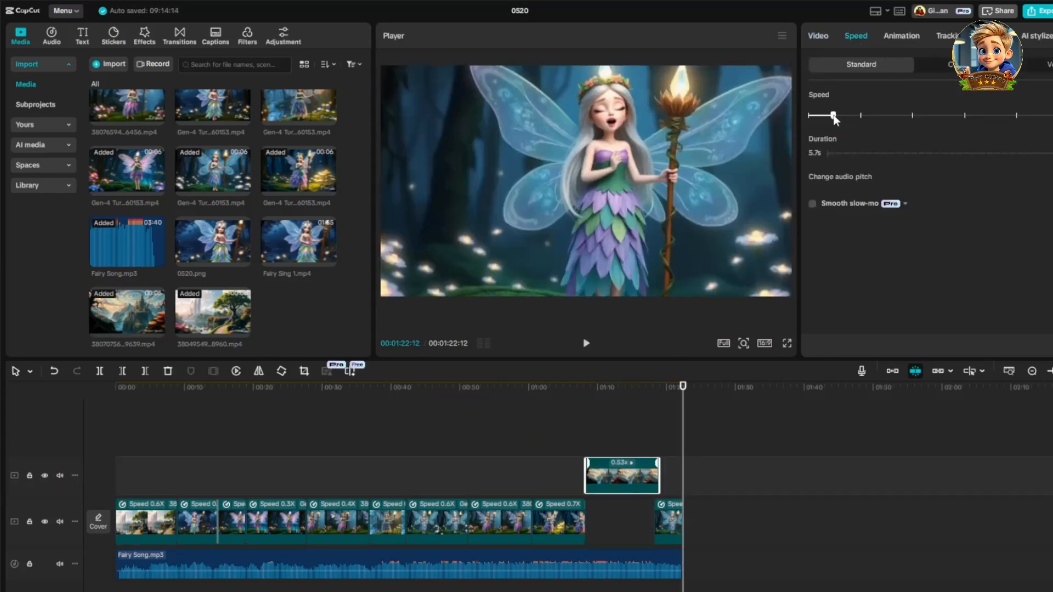
drag(621, 483, 621, 521)
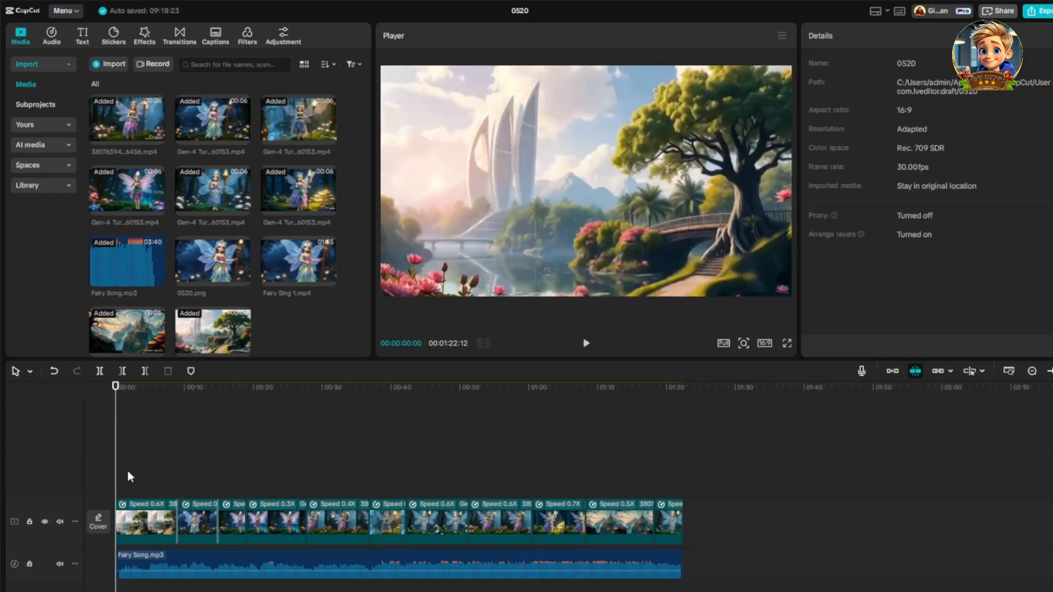
Add a default text clip at the start of the timeline and change its text to "Nature's Arms"
click(83, 38)
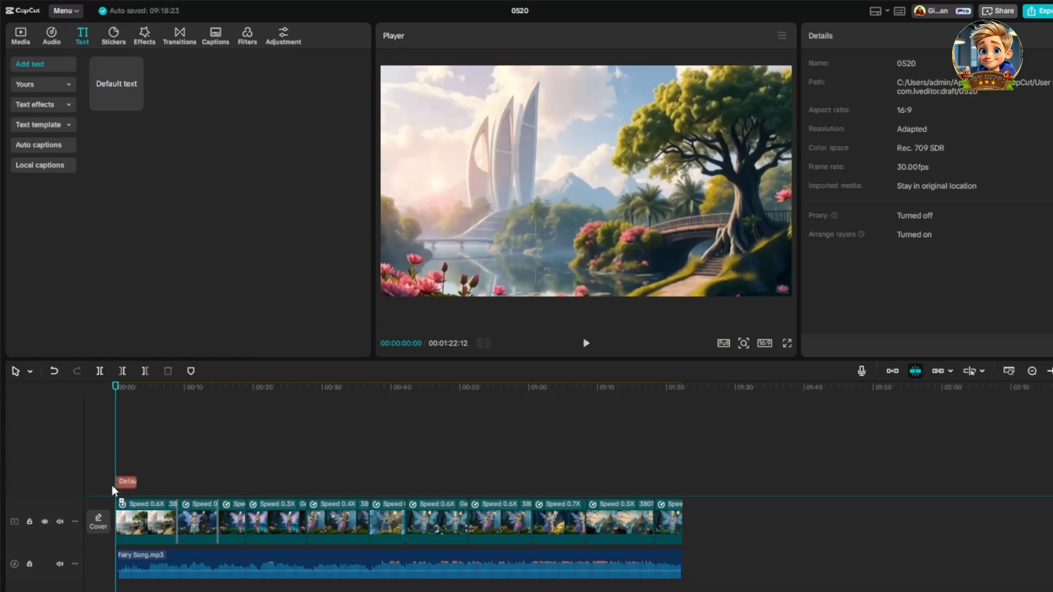
drag(112, 485, 115, 486)
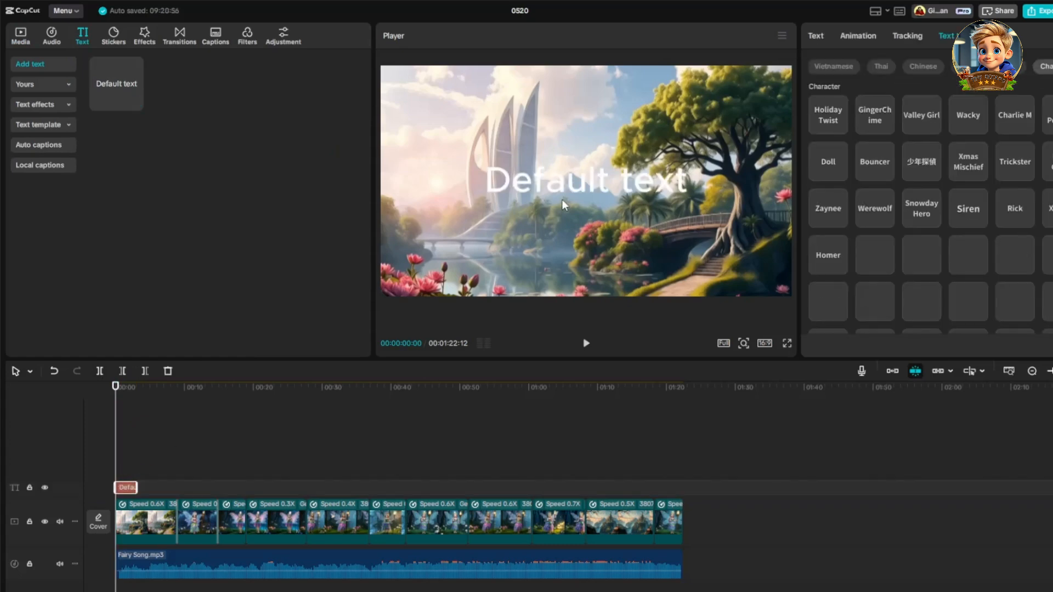
double_click(584, 187)
key(BackSpace)
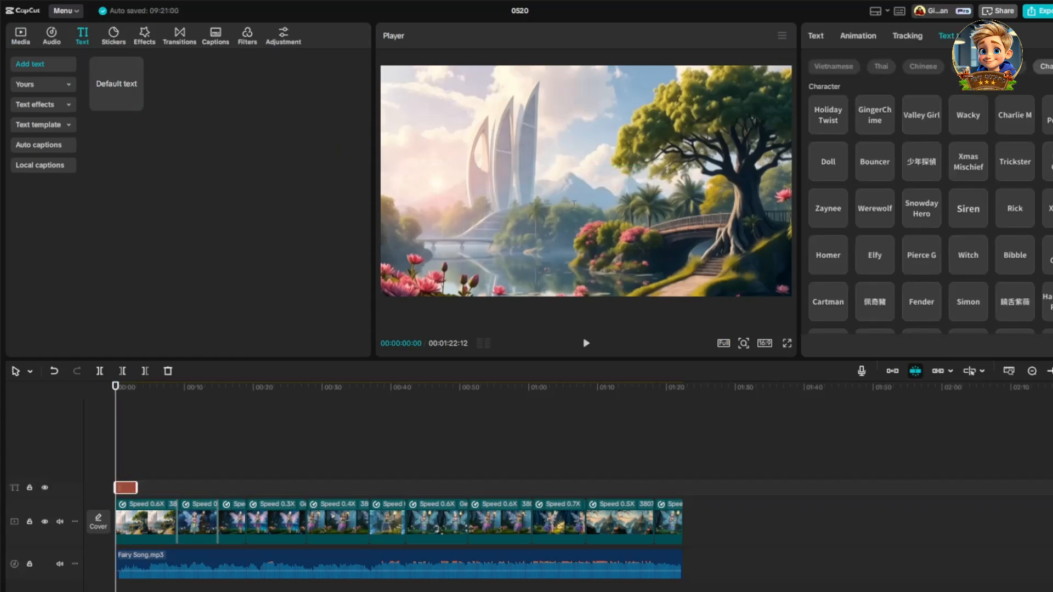
text(Nature’s arms)
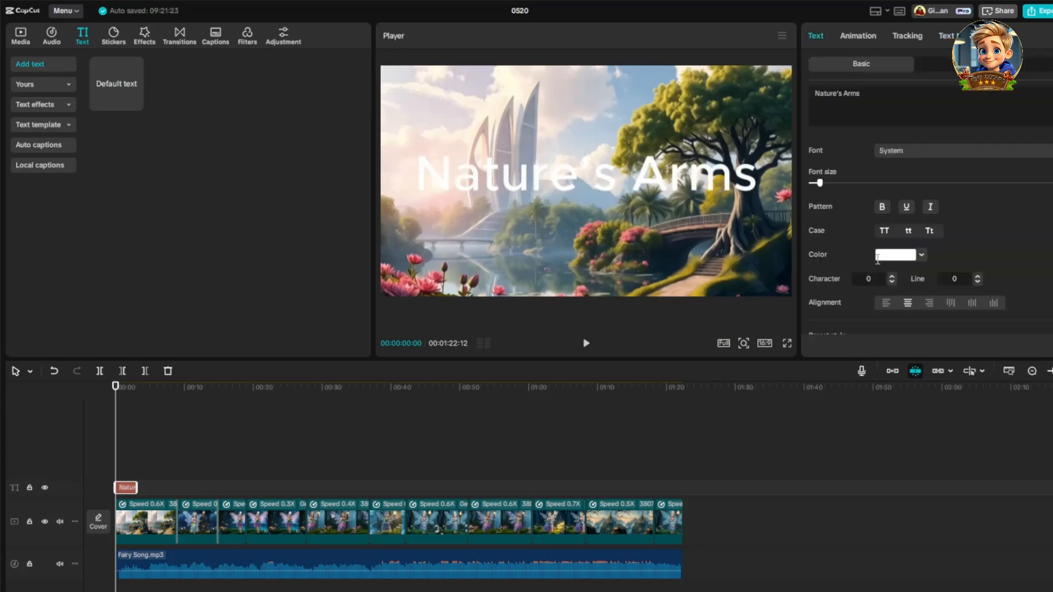
Apply the yellow glow preset style with white letters to the "Nature's Arms" title
scroll(896, 242, down, 4)
scroll(897, 243, up, 4)
scroll(897, 245, down, 5)
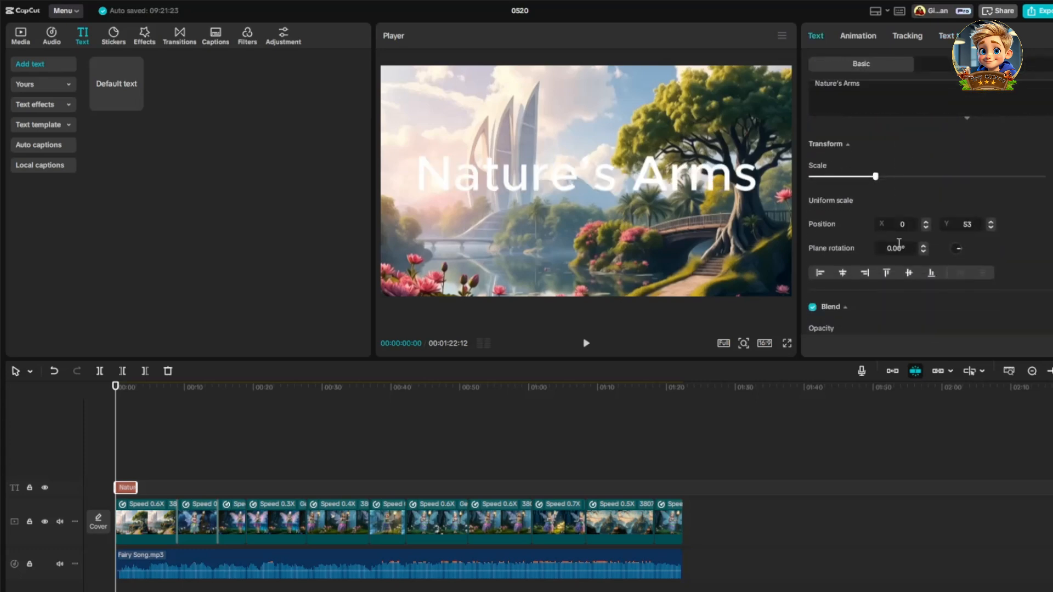
scroll(900, 243, up, 1)
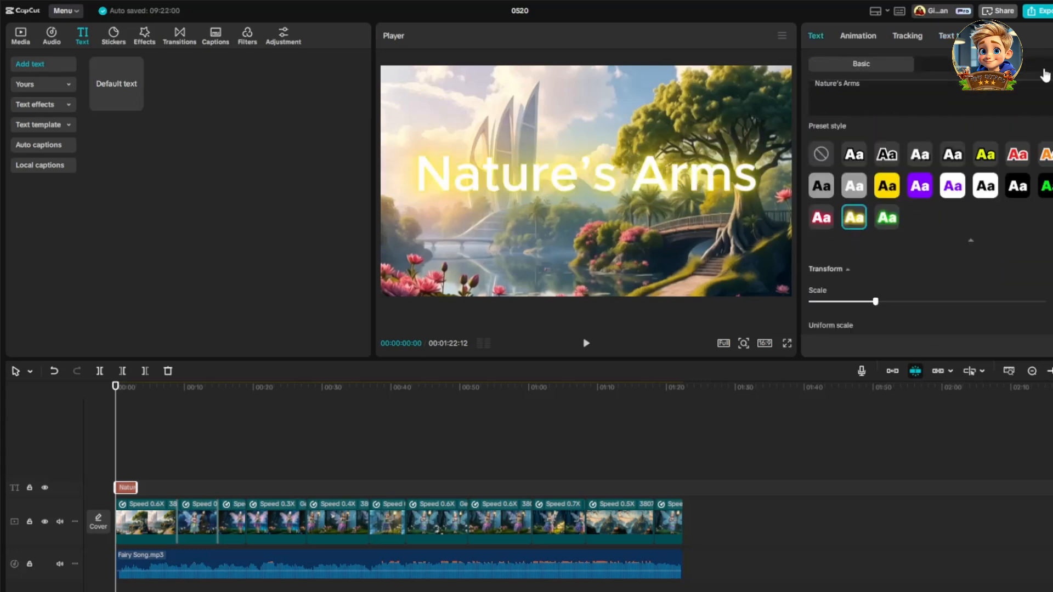
Try the blurred grey ART text effect on the "Nature's Arms" title and undo it
click(1045, 69)
click(969, 242)
click(984, 137)
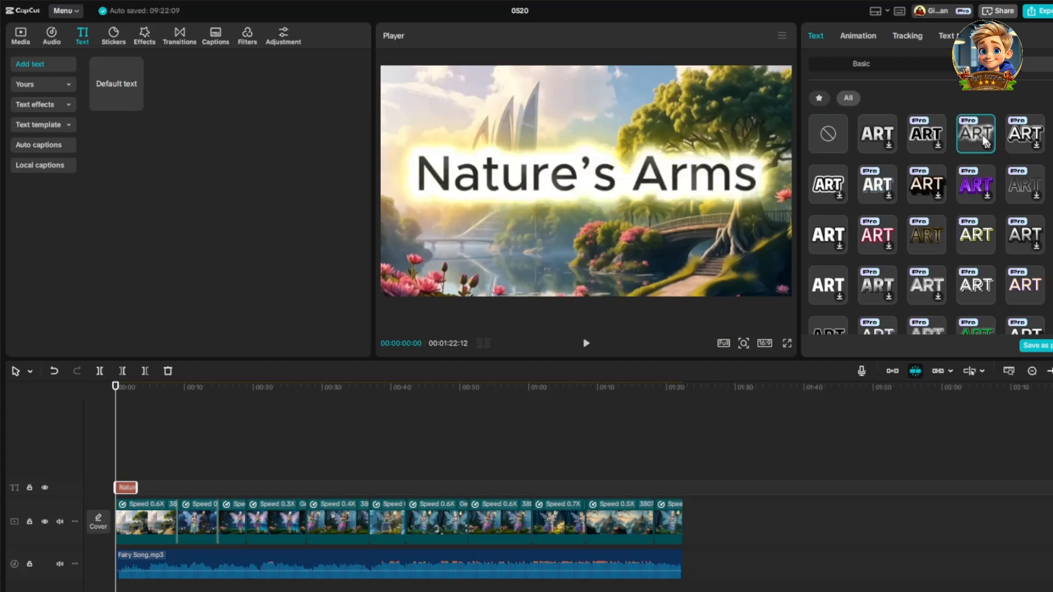
click(856, 65)
key(ctrl+z)
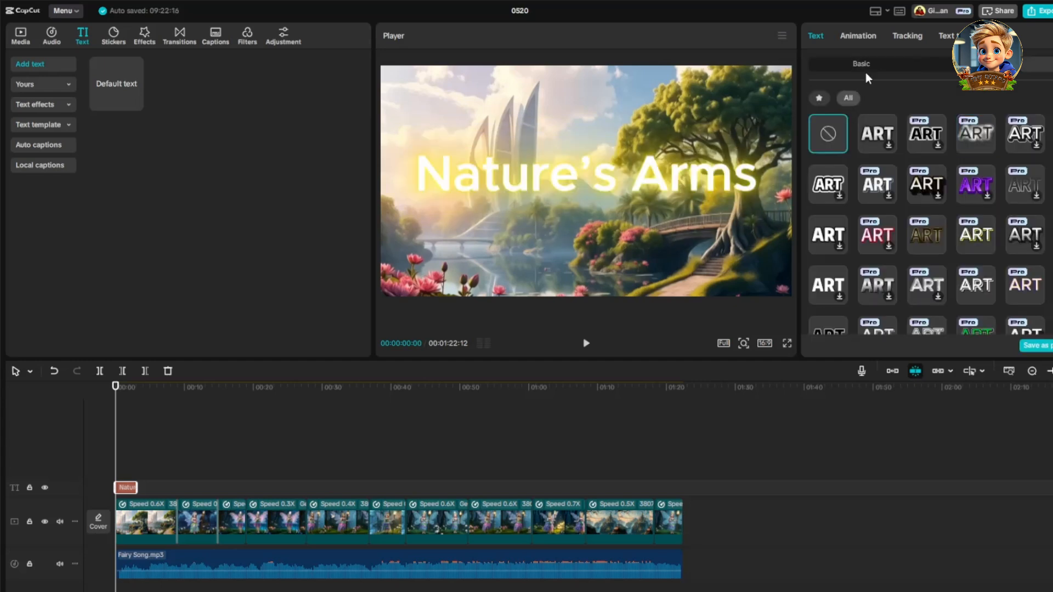
Give the title a 3.3 s Golden Dust entrance animation with its clip extended to about 6 seconds, and preview the video
click(859, 36)
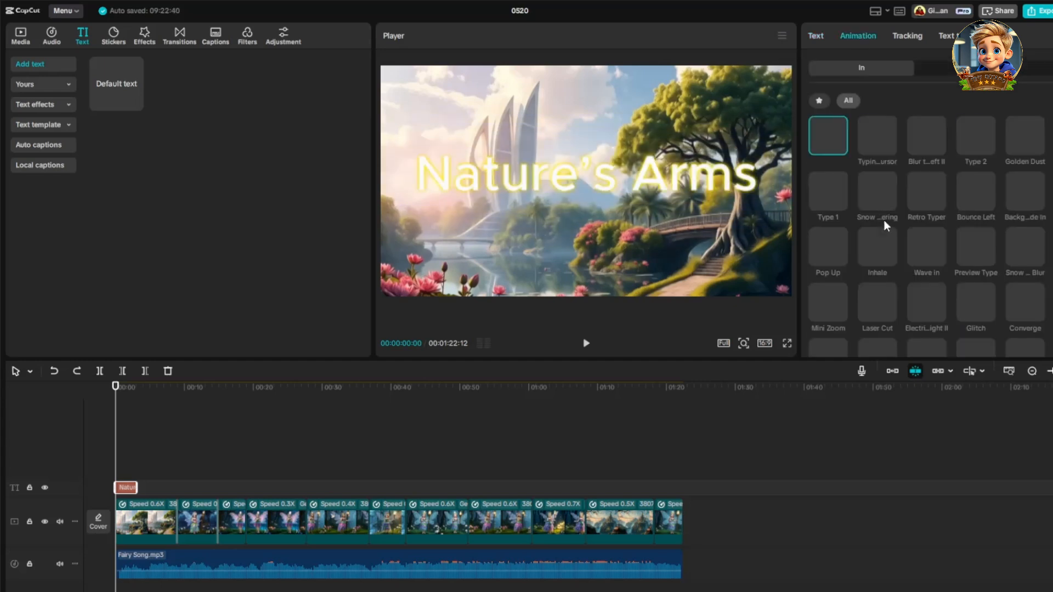
click(1025, 137)
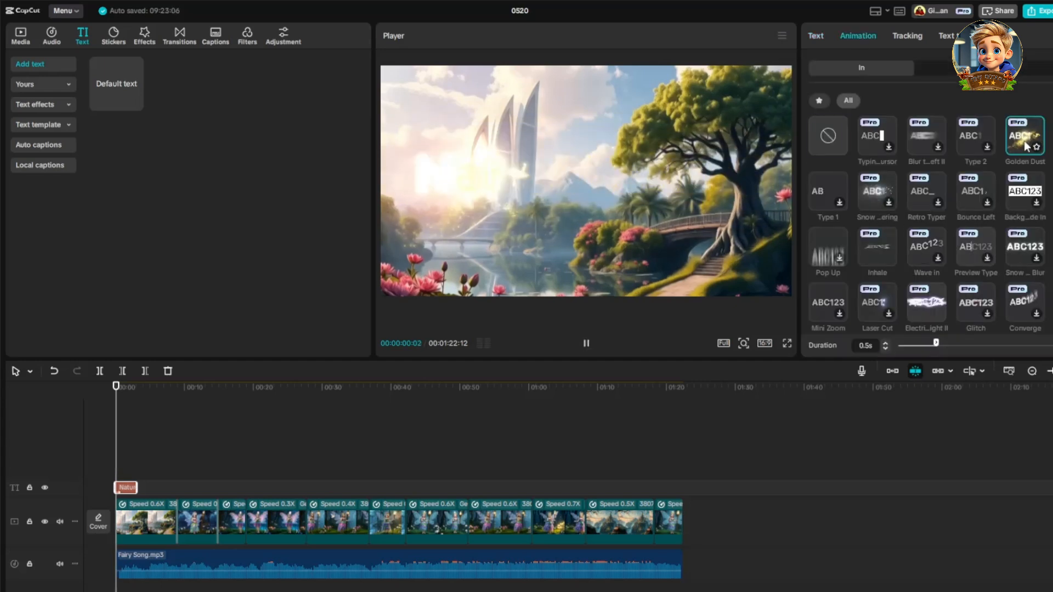
click(586, 344)
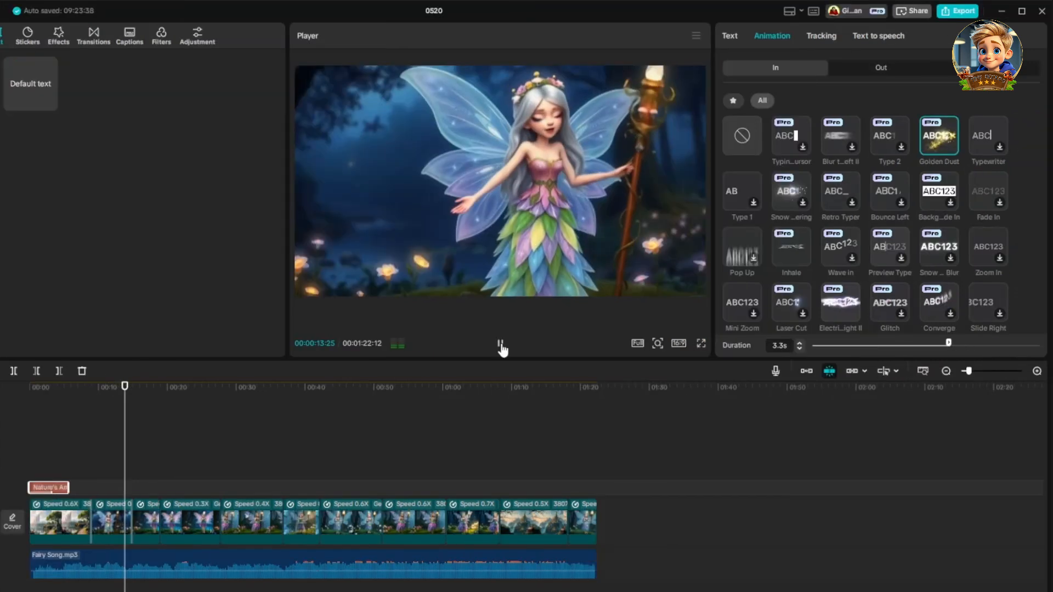
click(500, 346)
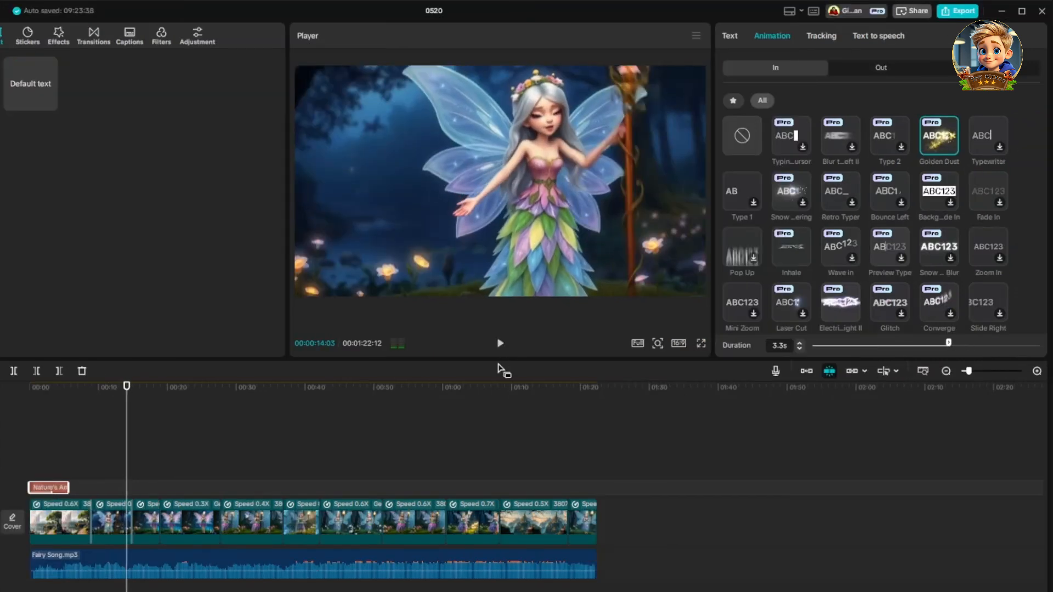